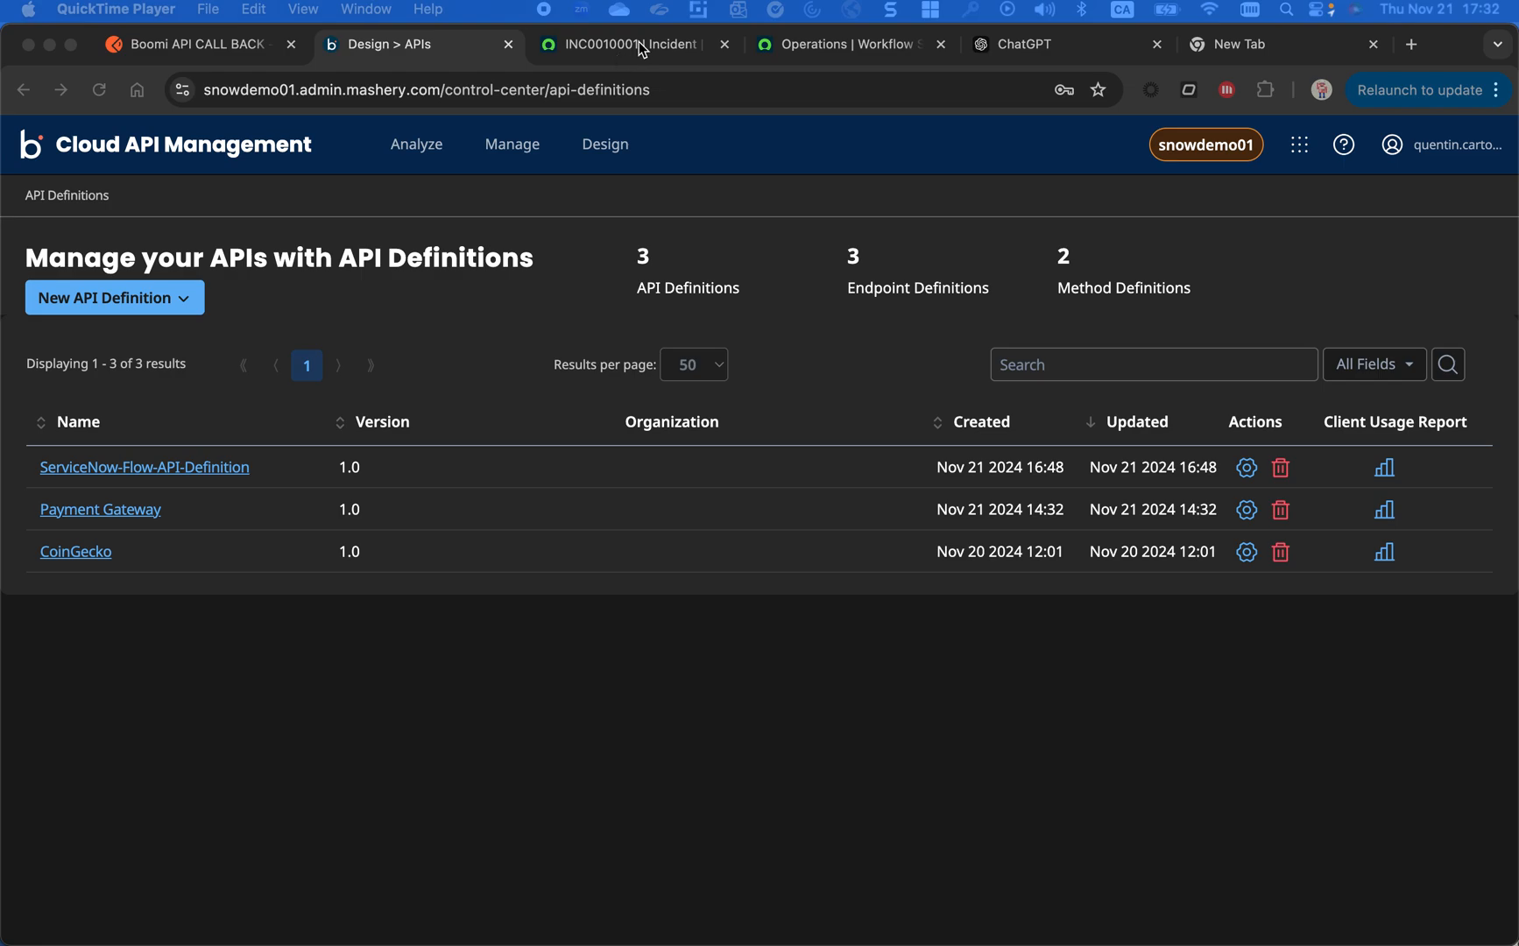
- Open the API Inbound Trigger flow in Workflow Studio and examine its actions, REST trigger path and instance address
click(786, 44)
click(285, 160)
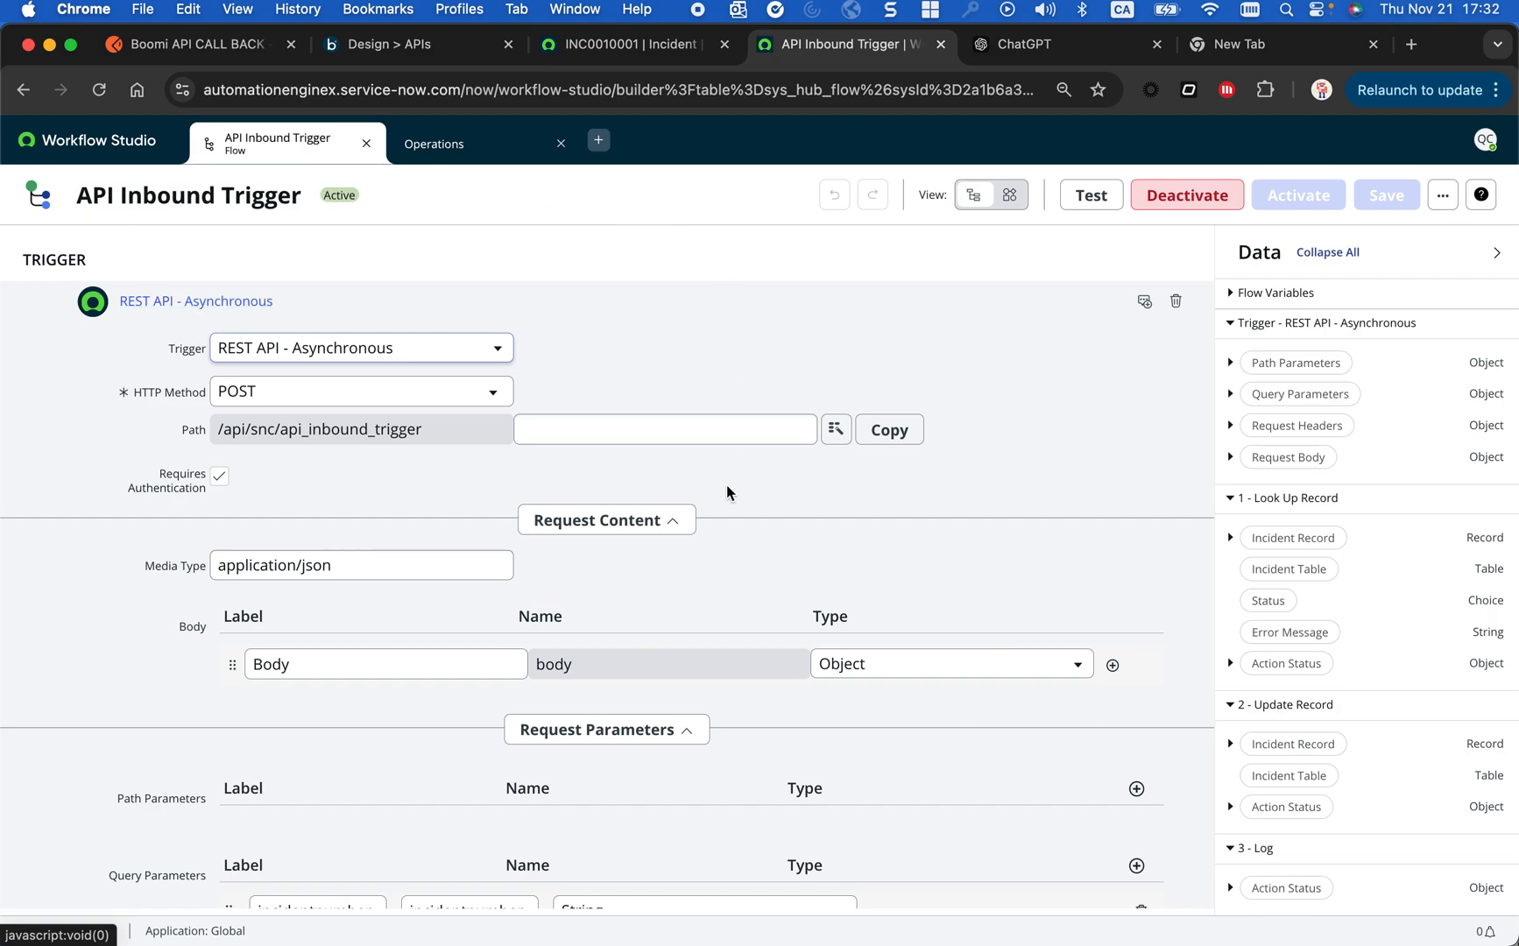
scroll(397, 695, down, 10)
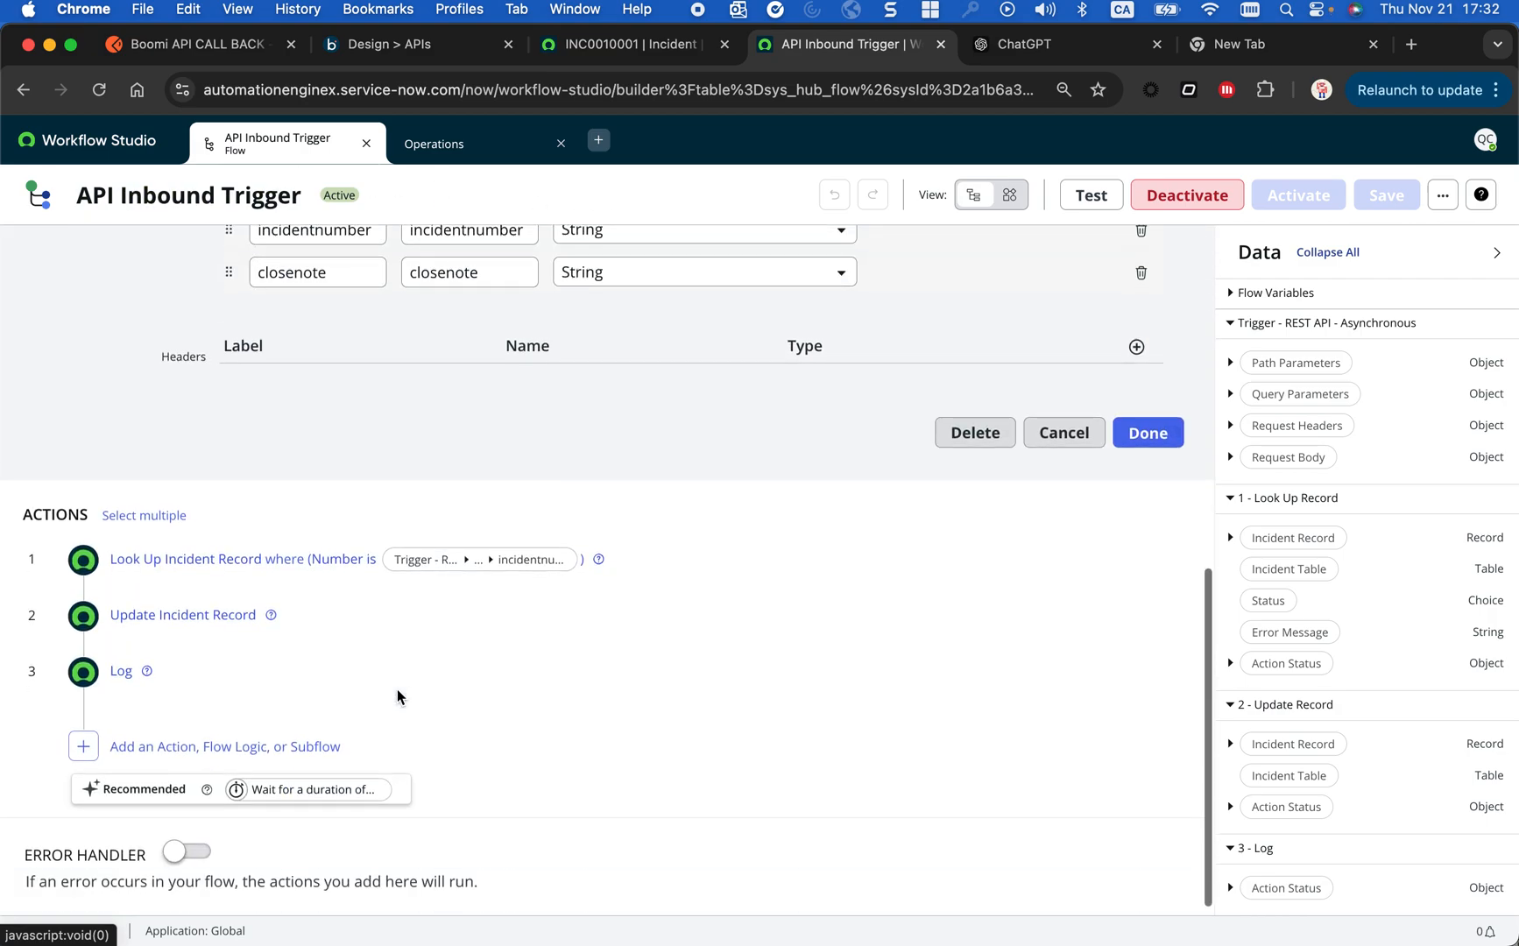
scroll(257, 736, up, 10)
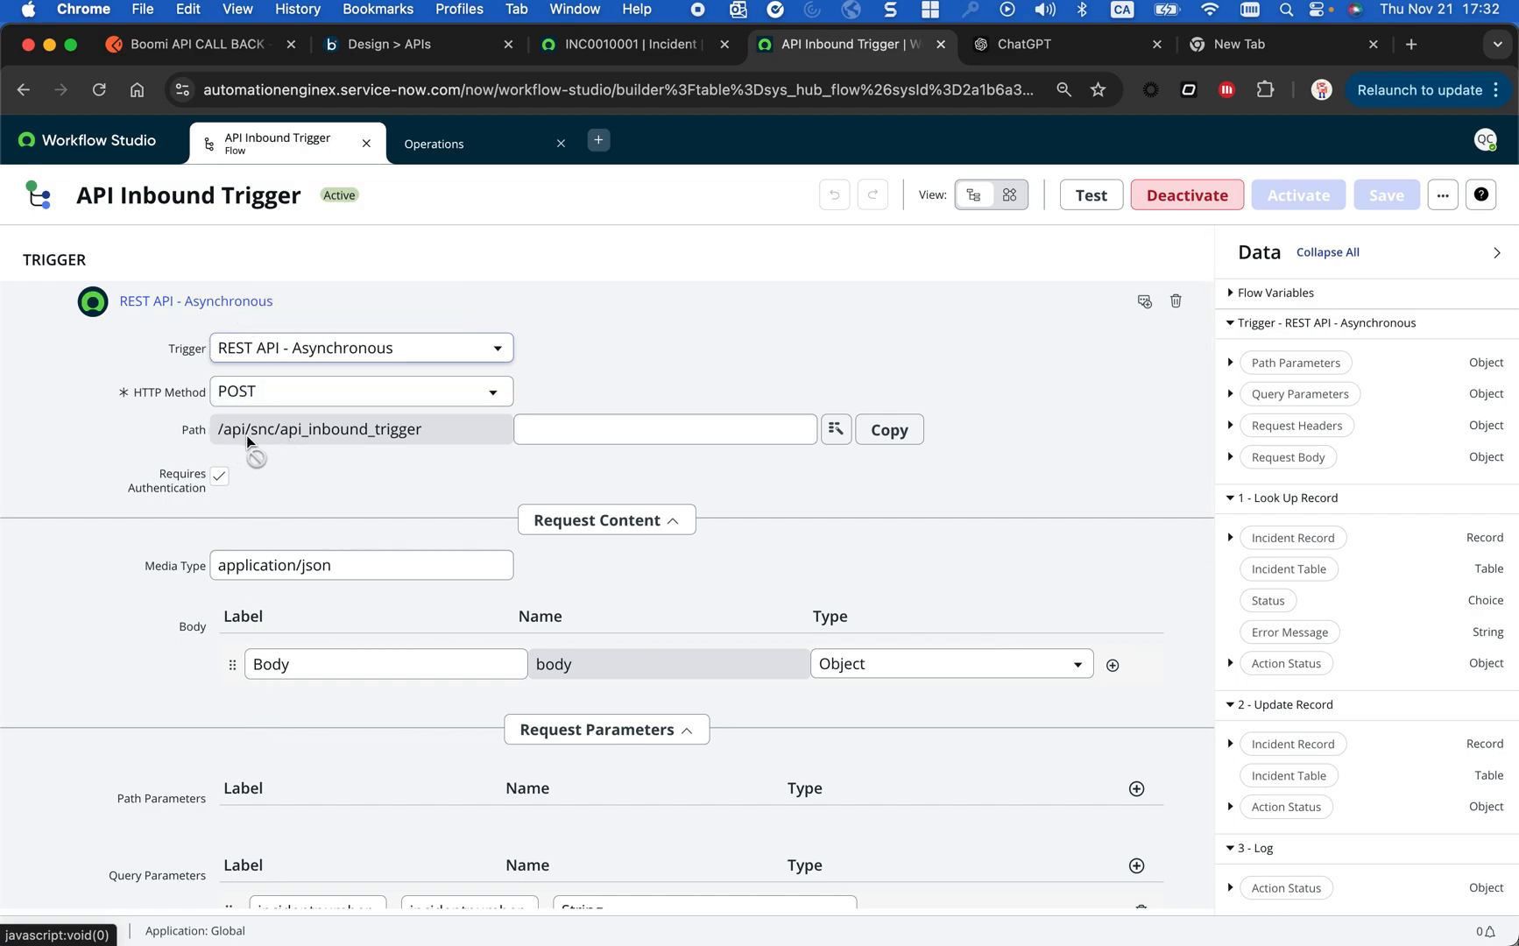
drag(423, 436, 346, 429)
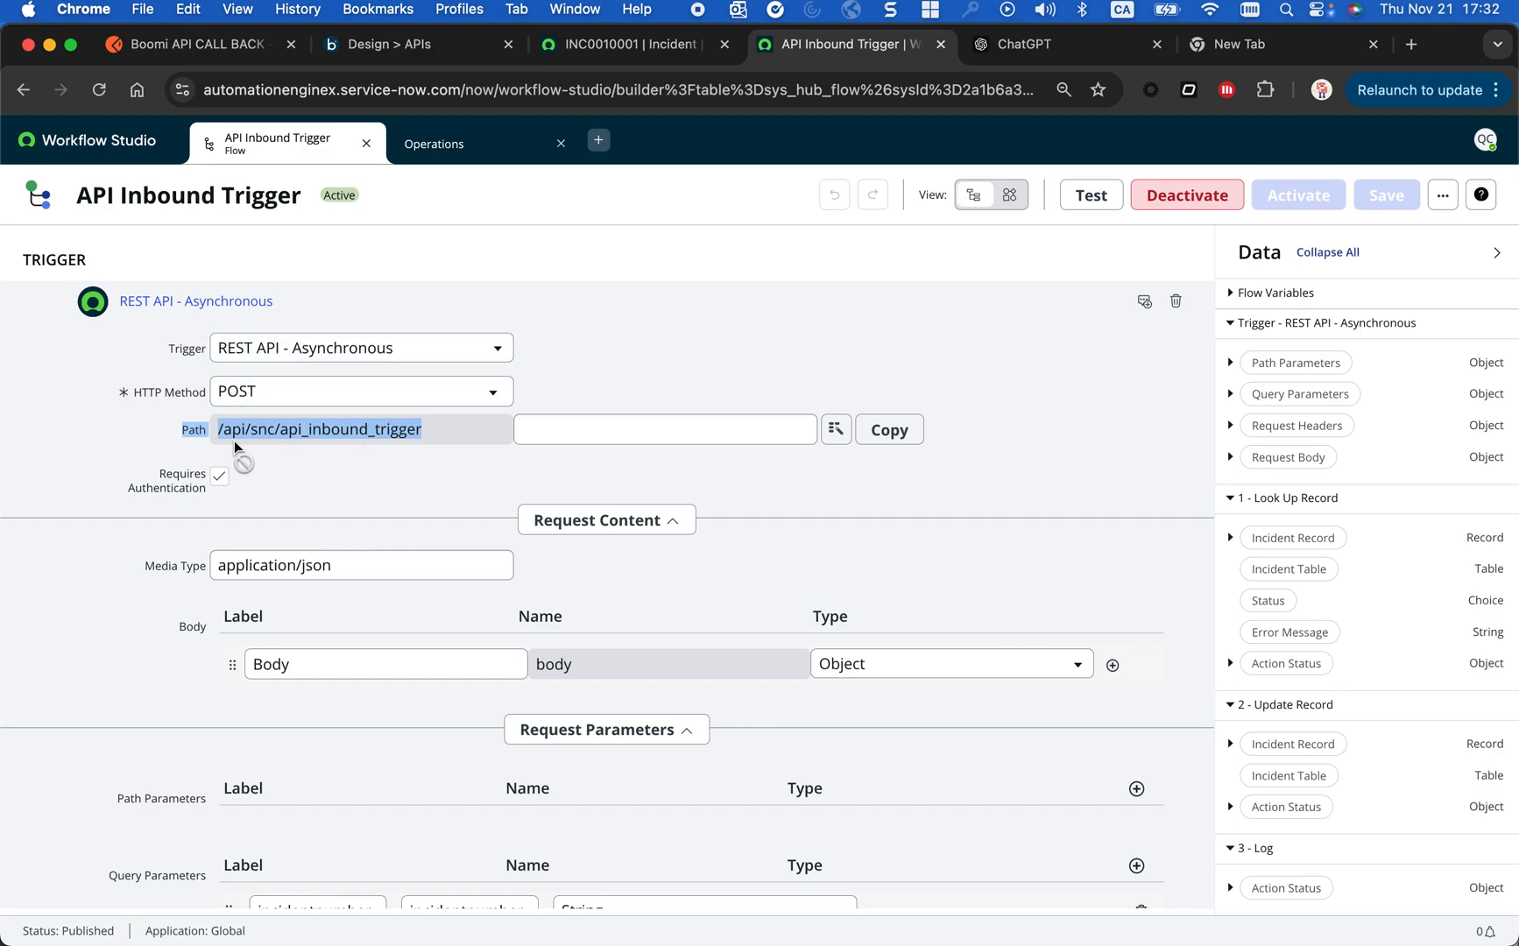
click(220, 88)
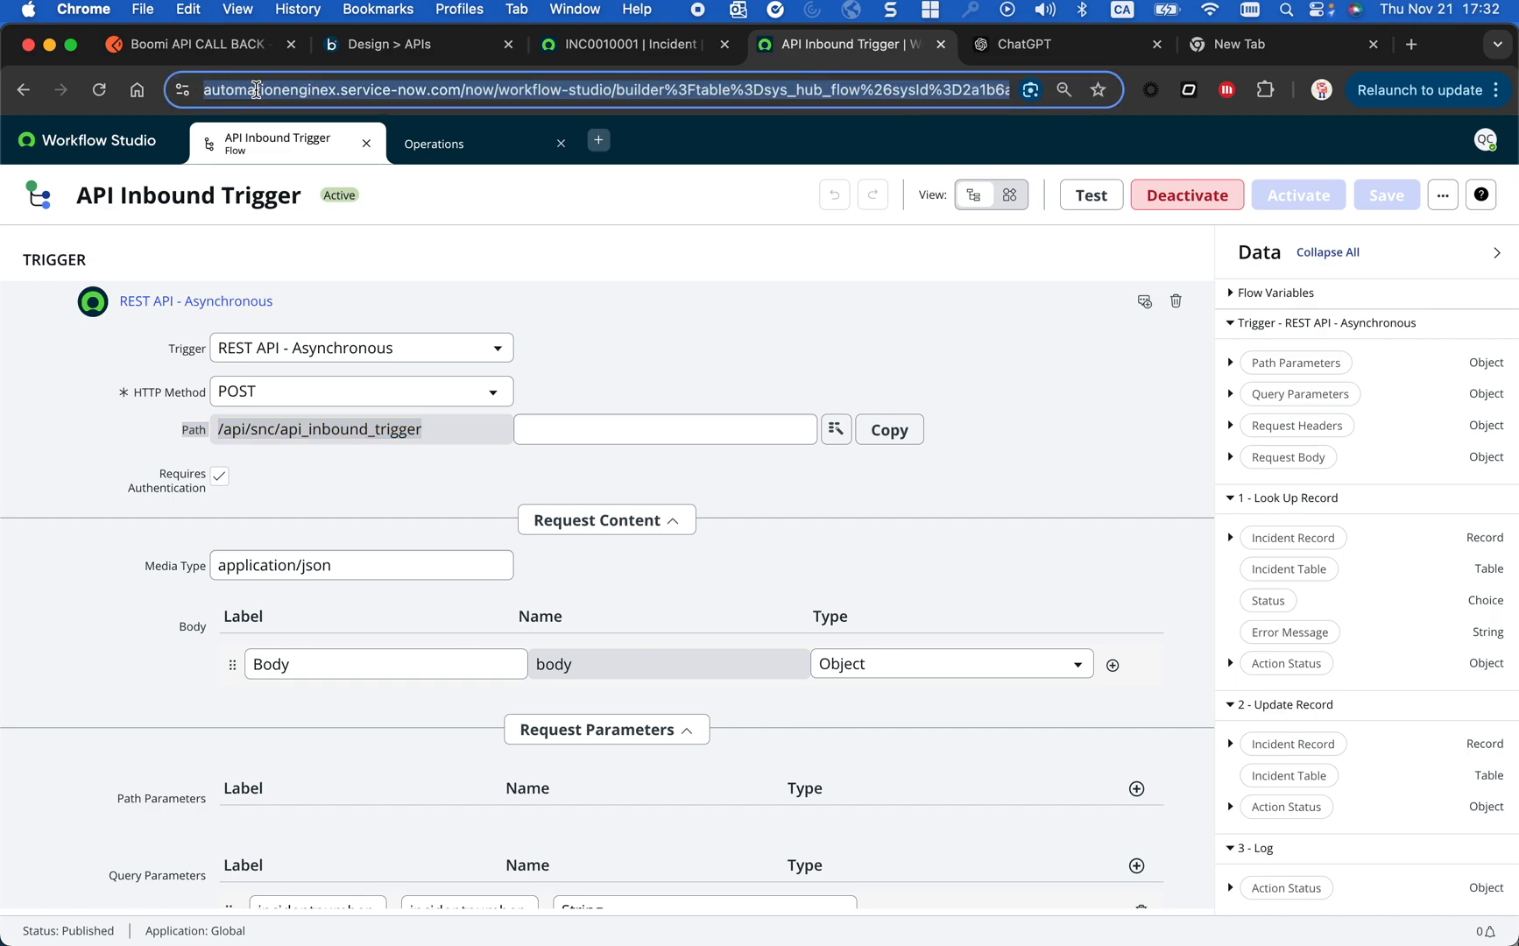
click(245, 436)
drag(215, 431, 425, 453)
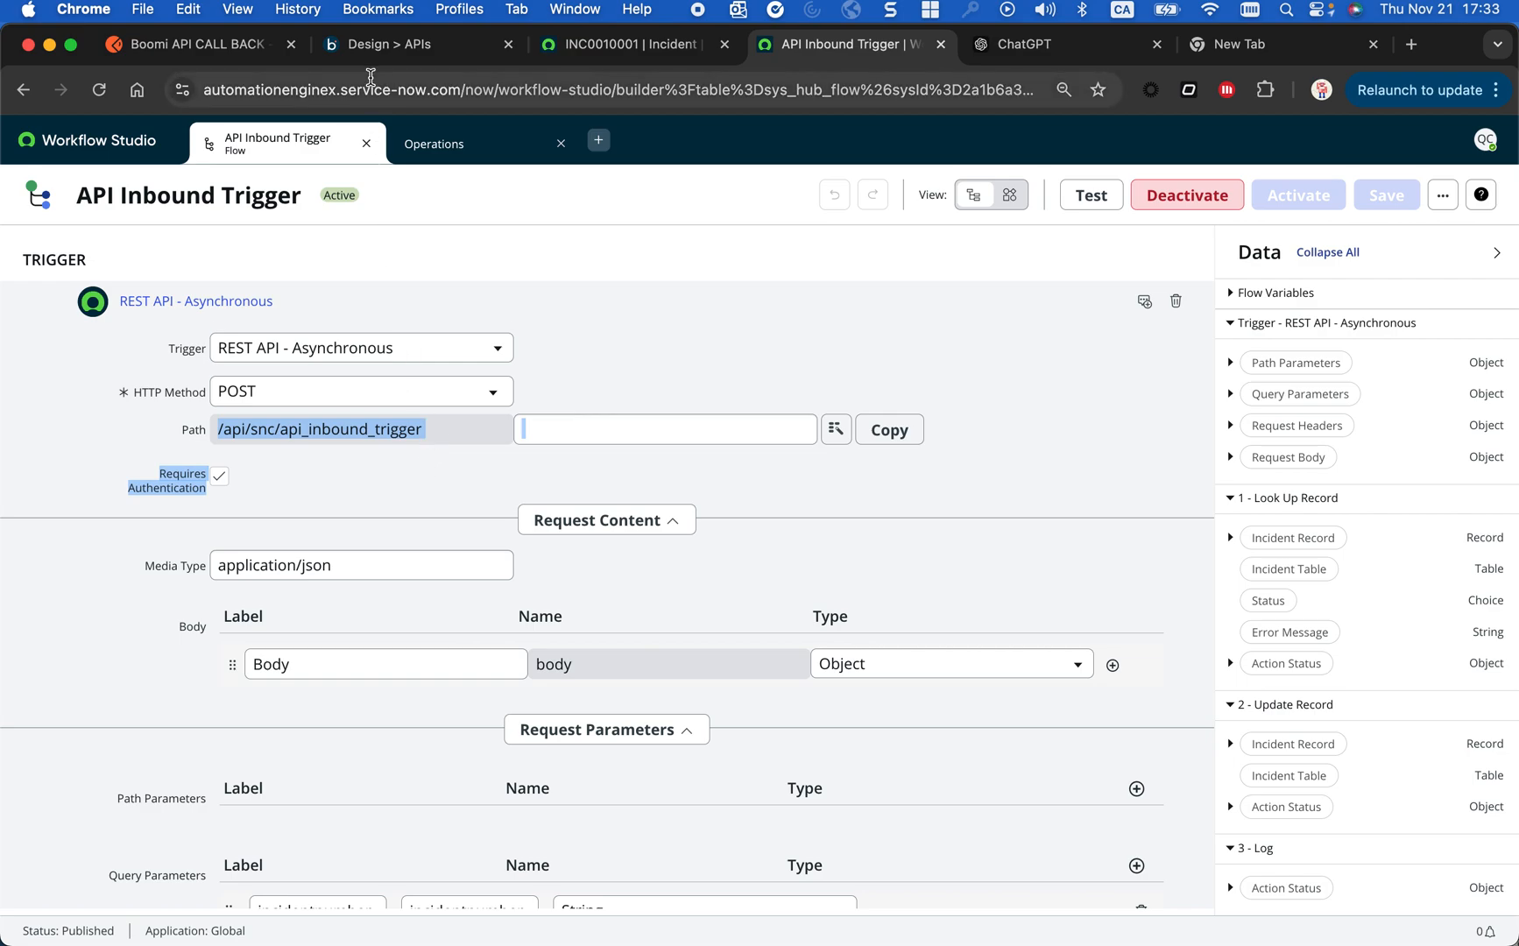
- Switch to Postman, send the API CALL BACK POST request to the ServiceNow flow, and select the execution ID in the response
click(399, 50)
click(213, 53)
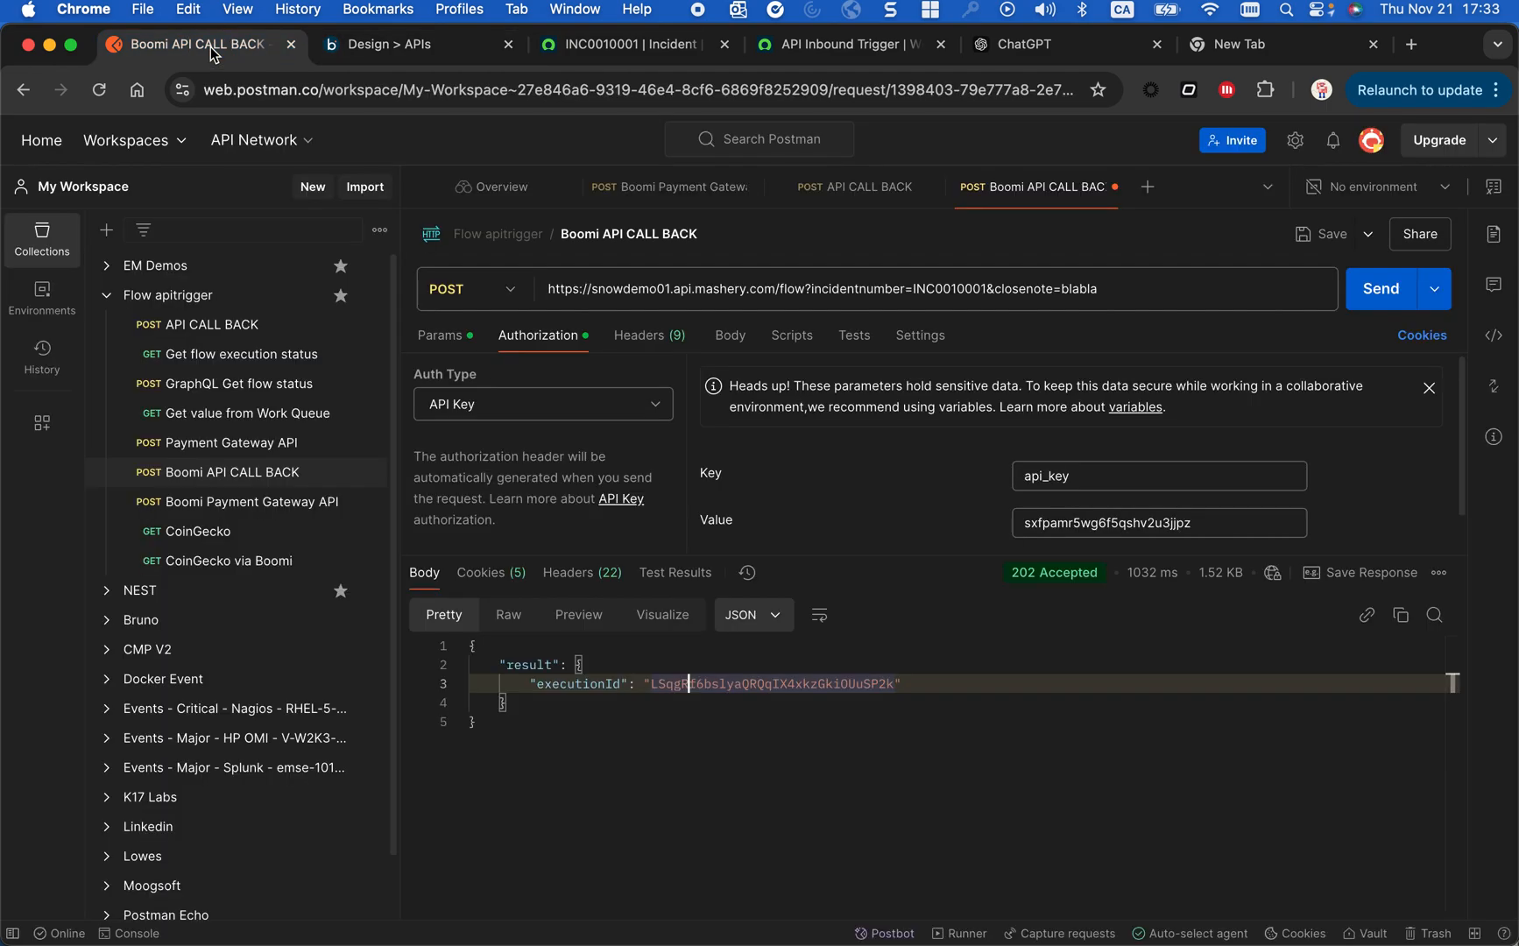
click(239, 336)
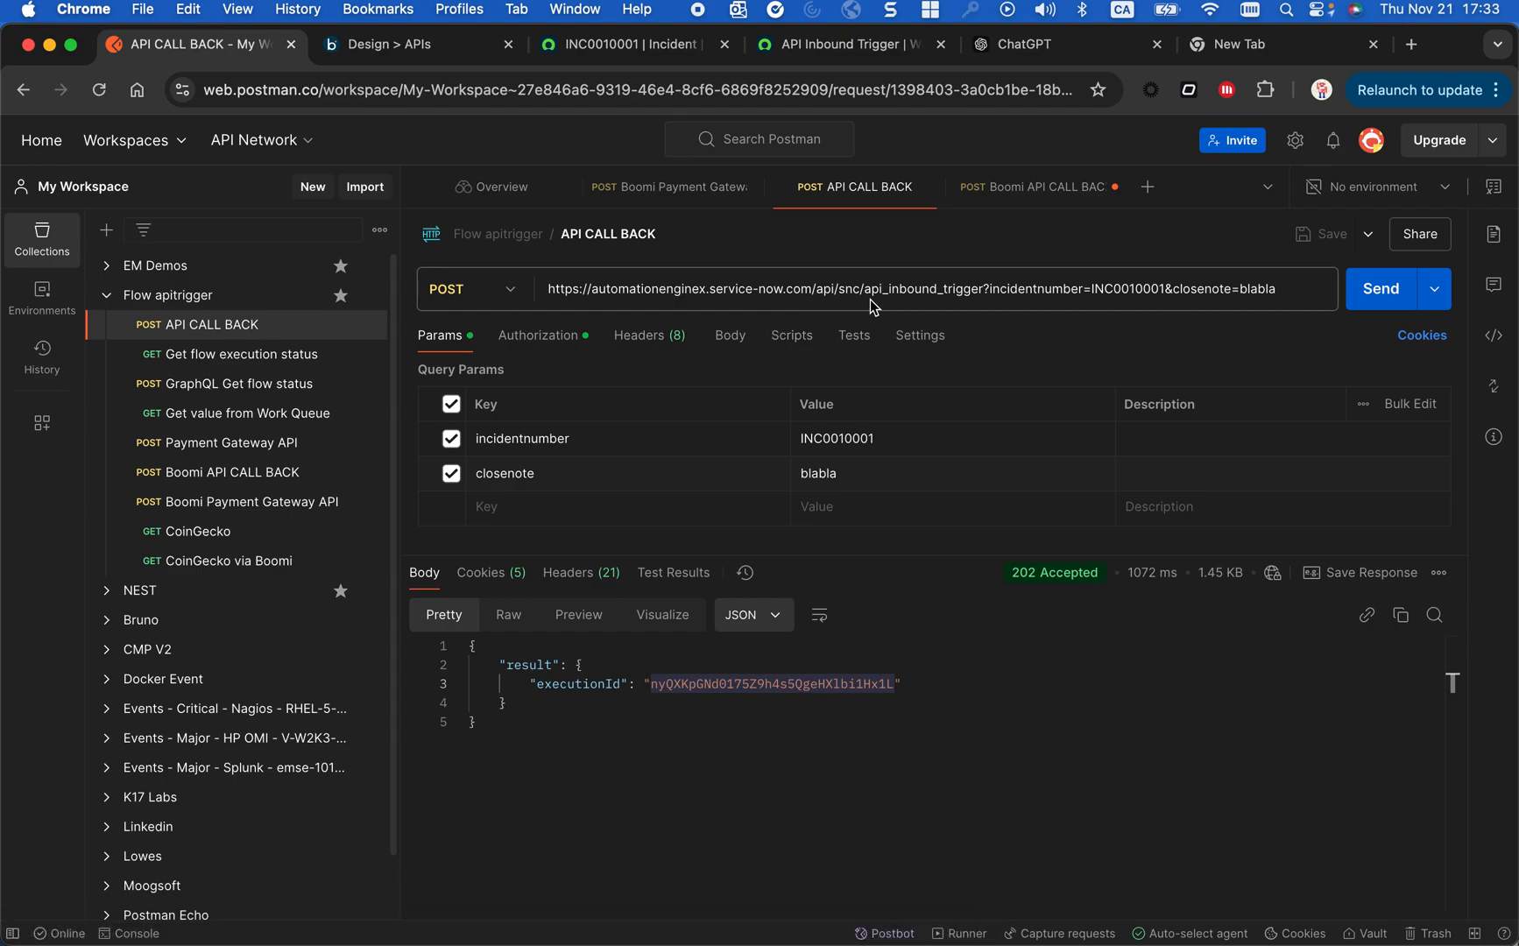
click(712, 302)
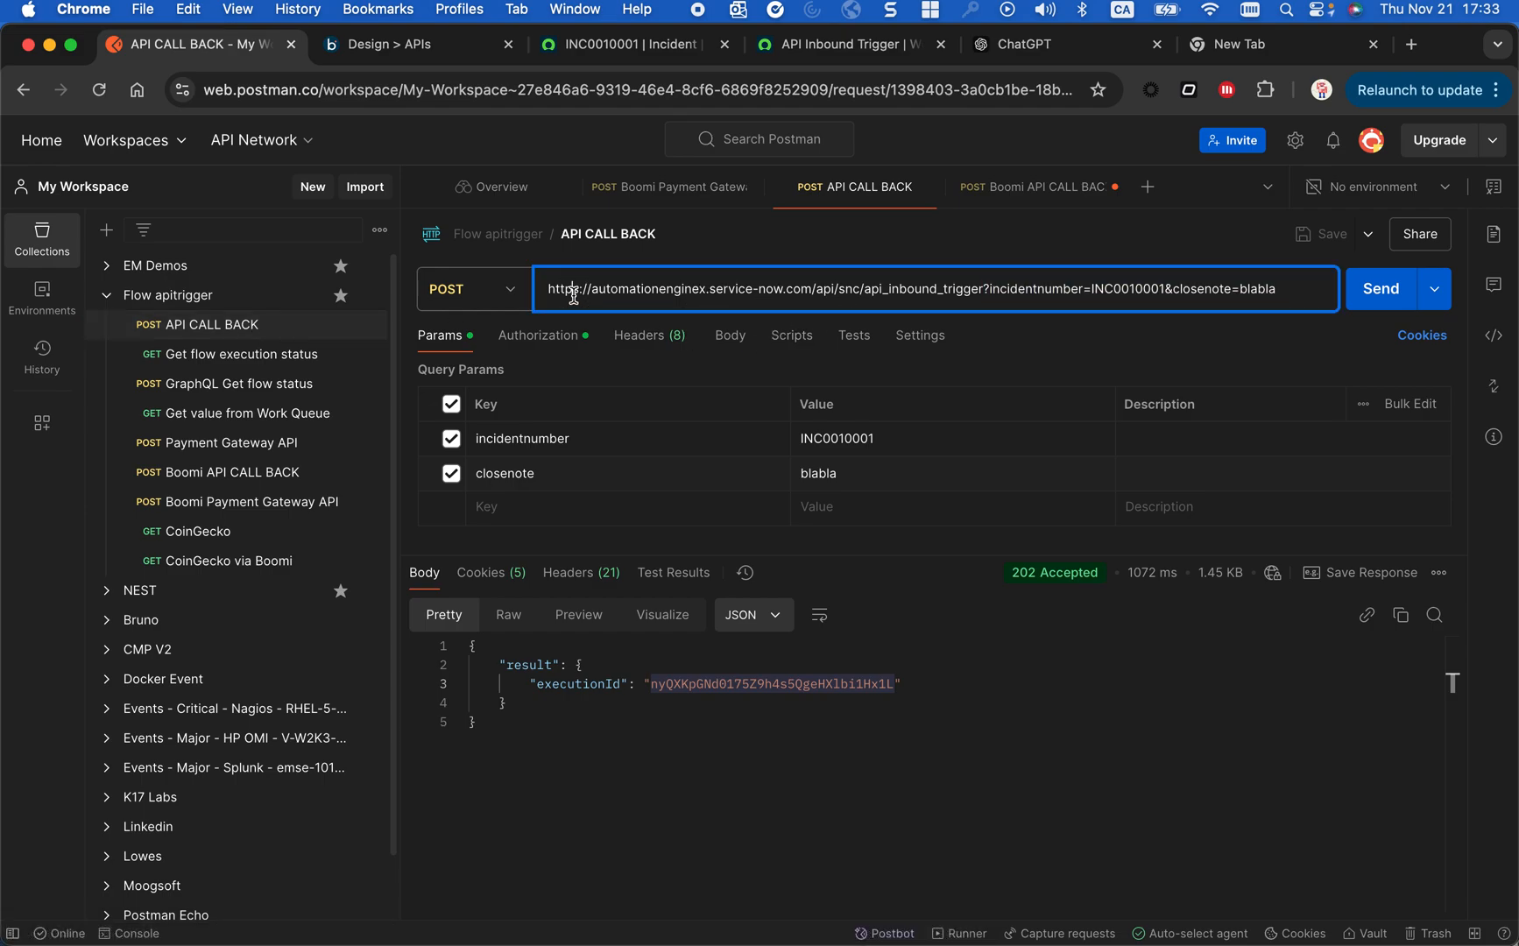
click(1392, 289)
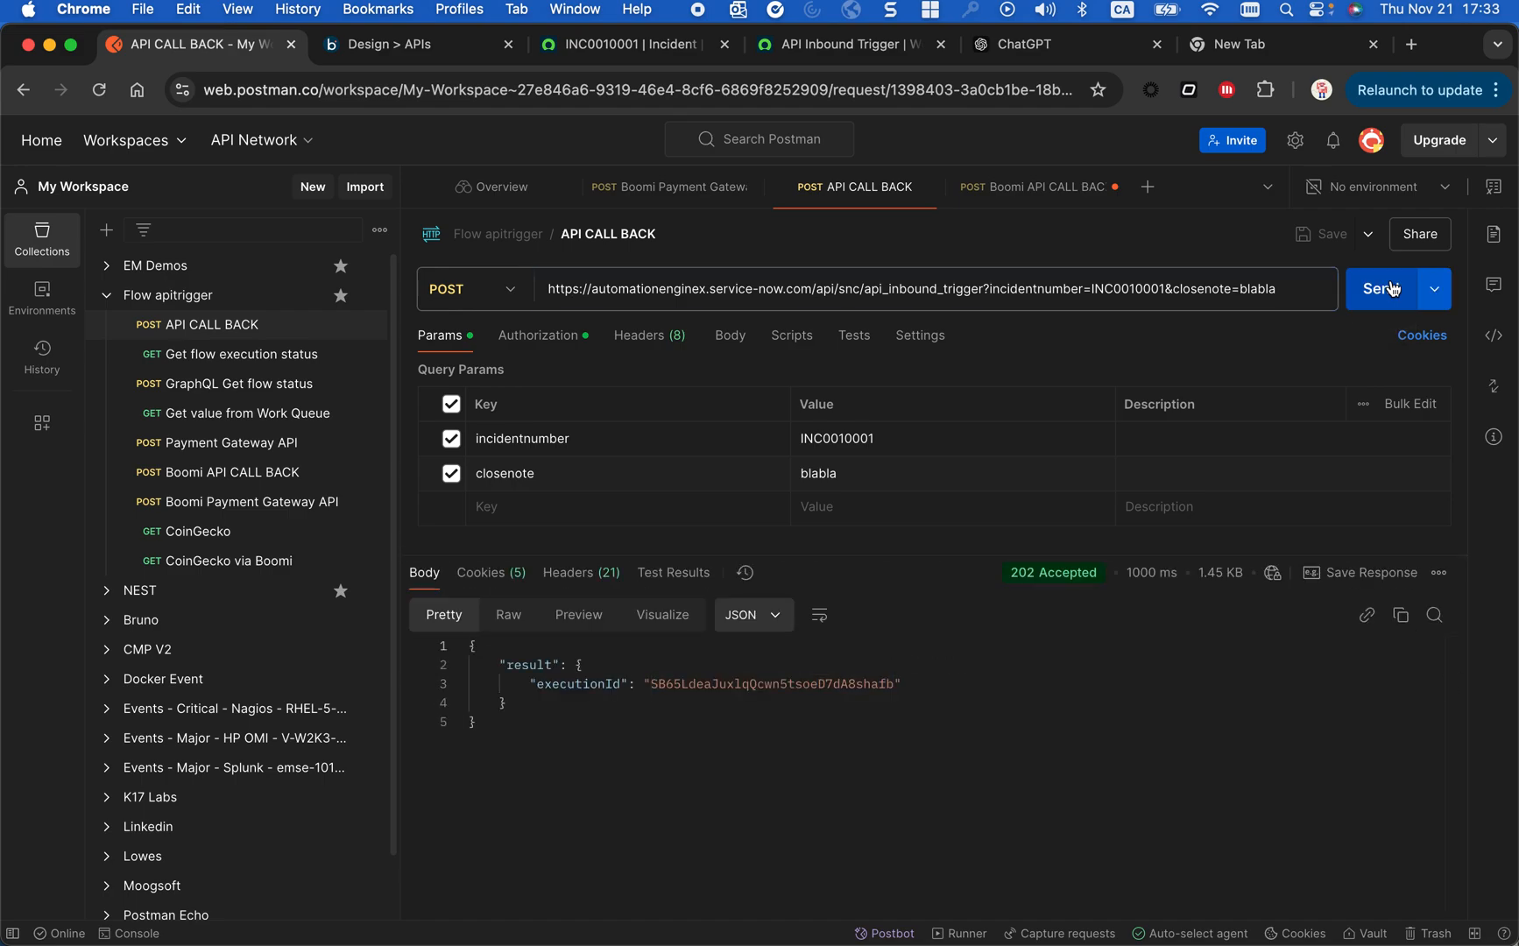
click(734, 686)
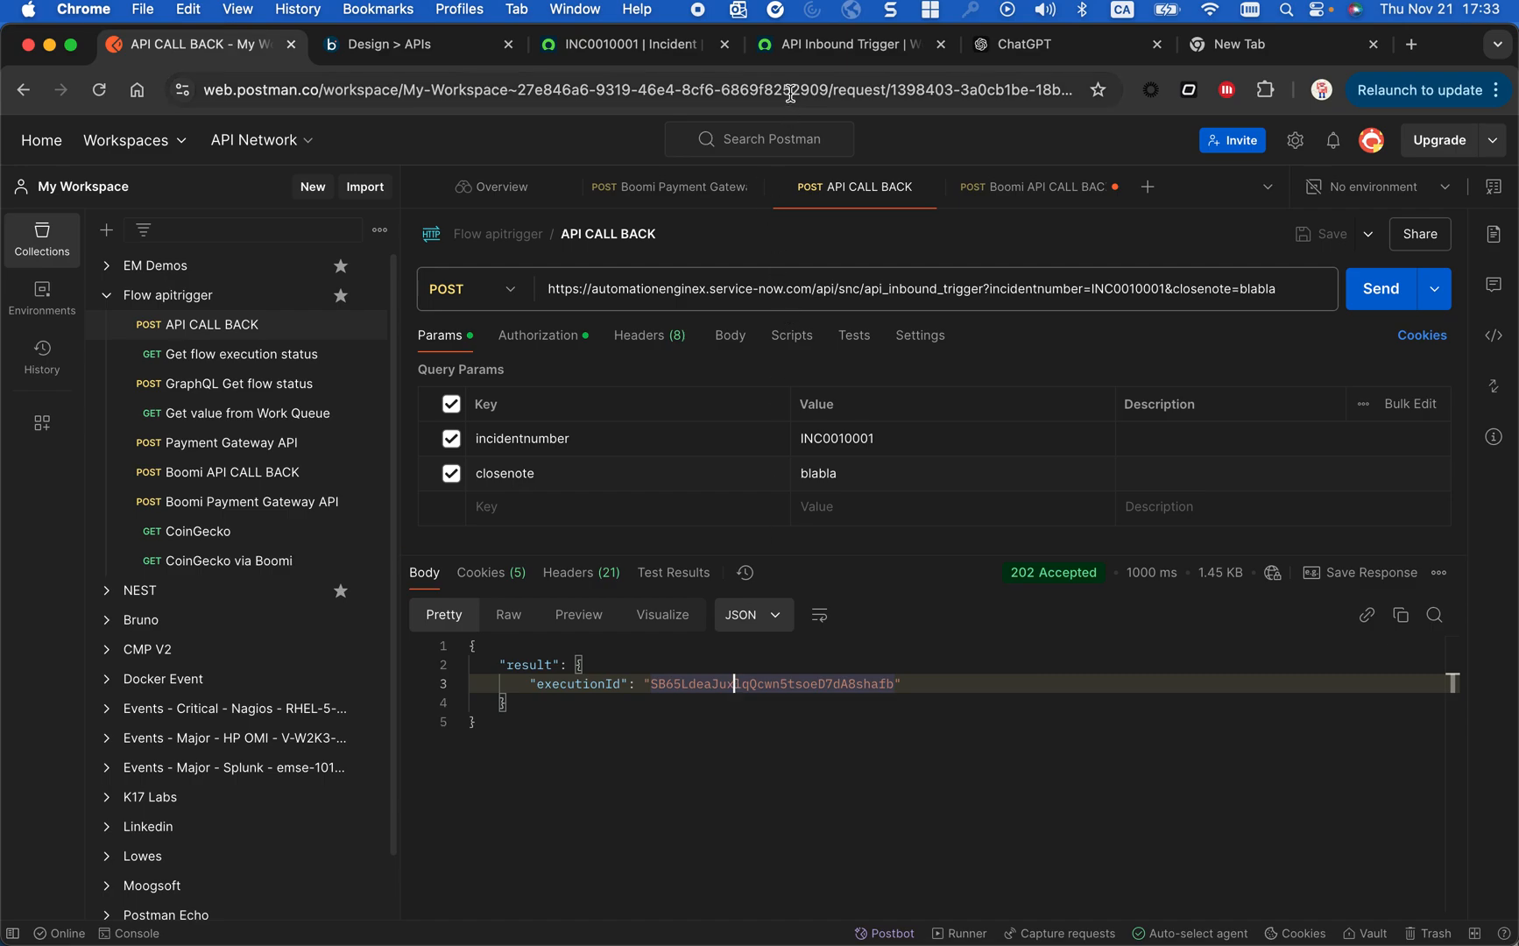
- Back in Workflow Studio, refresh the flow executions list under Operations and check the newest run's creation time
click(800, 48)
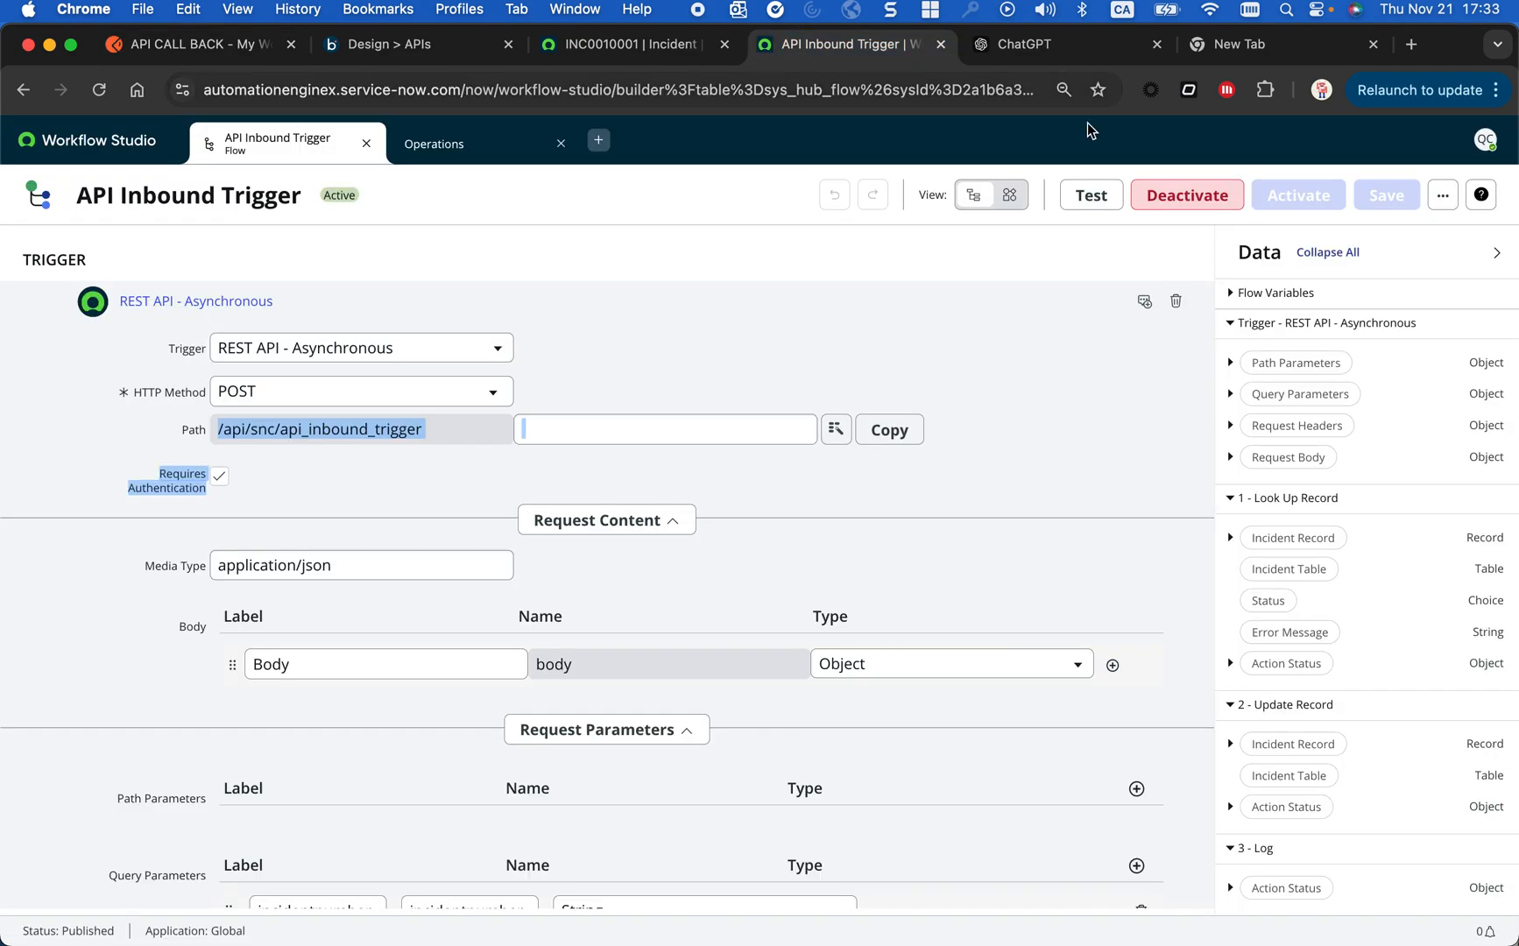
click(477, 144)
click(1283, 194)
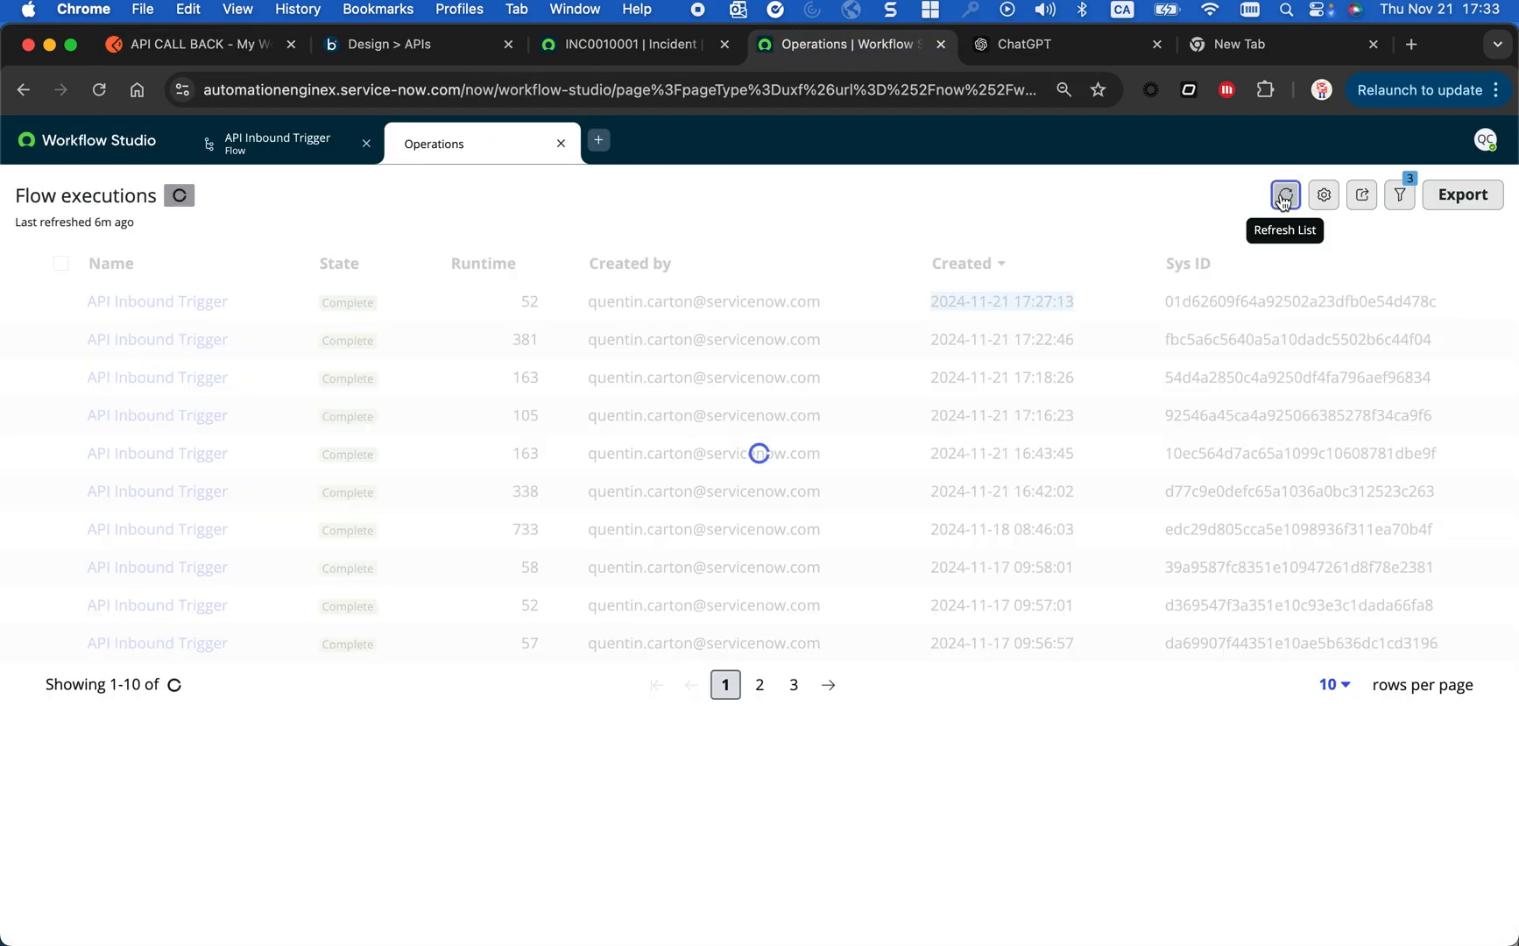
drag(1074, 302, 931, 302)
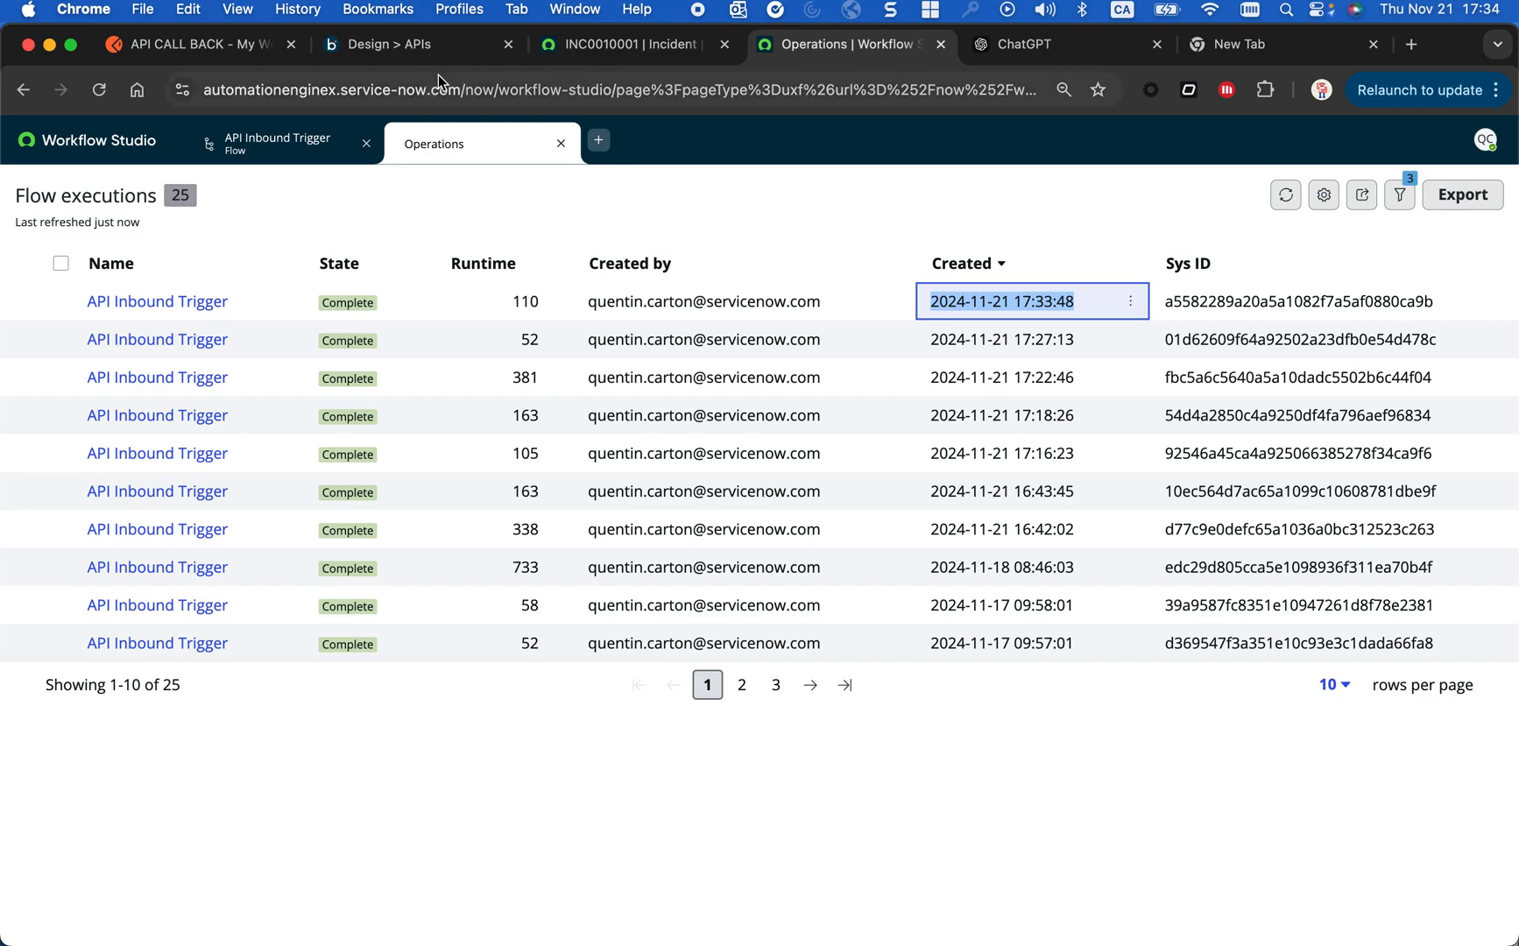
- Switch to Cloud API Management and open Domains & Traffic Routing for the ServiceNow Flow endpoint in ServiceNow-Flow-API-Definition
click(457, 46)
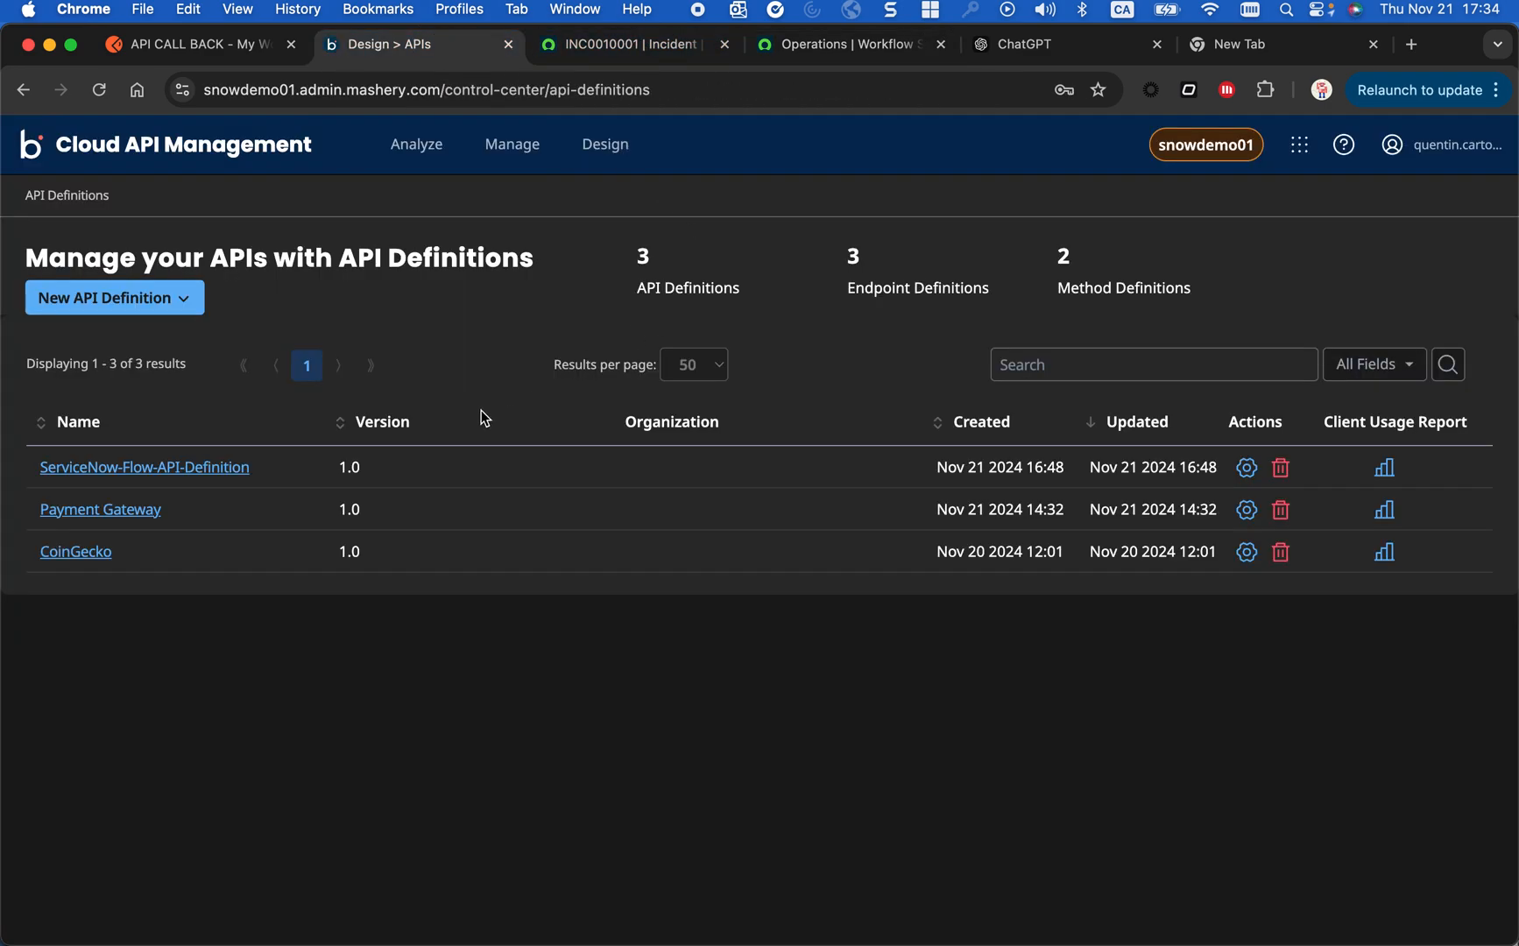
click(144, 470)
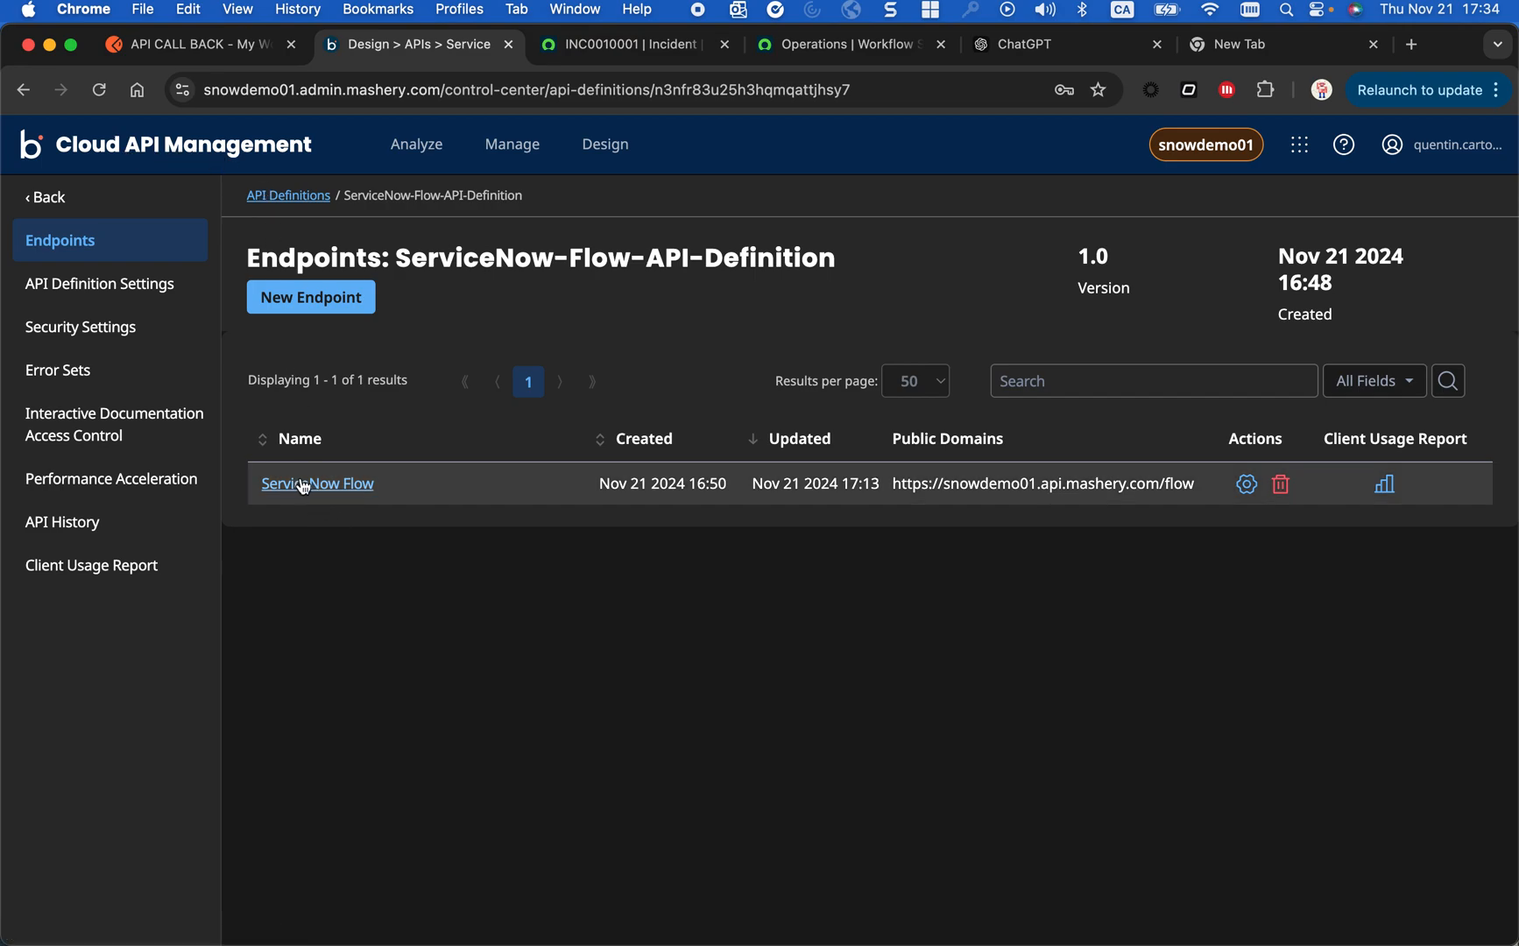
click(342, 484)
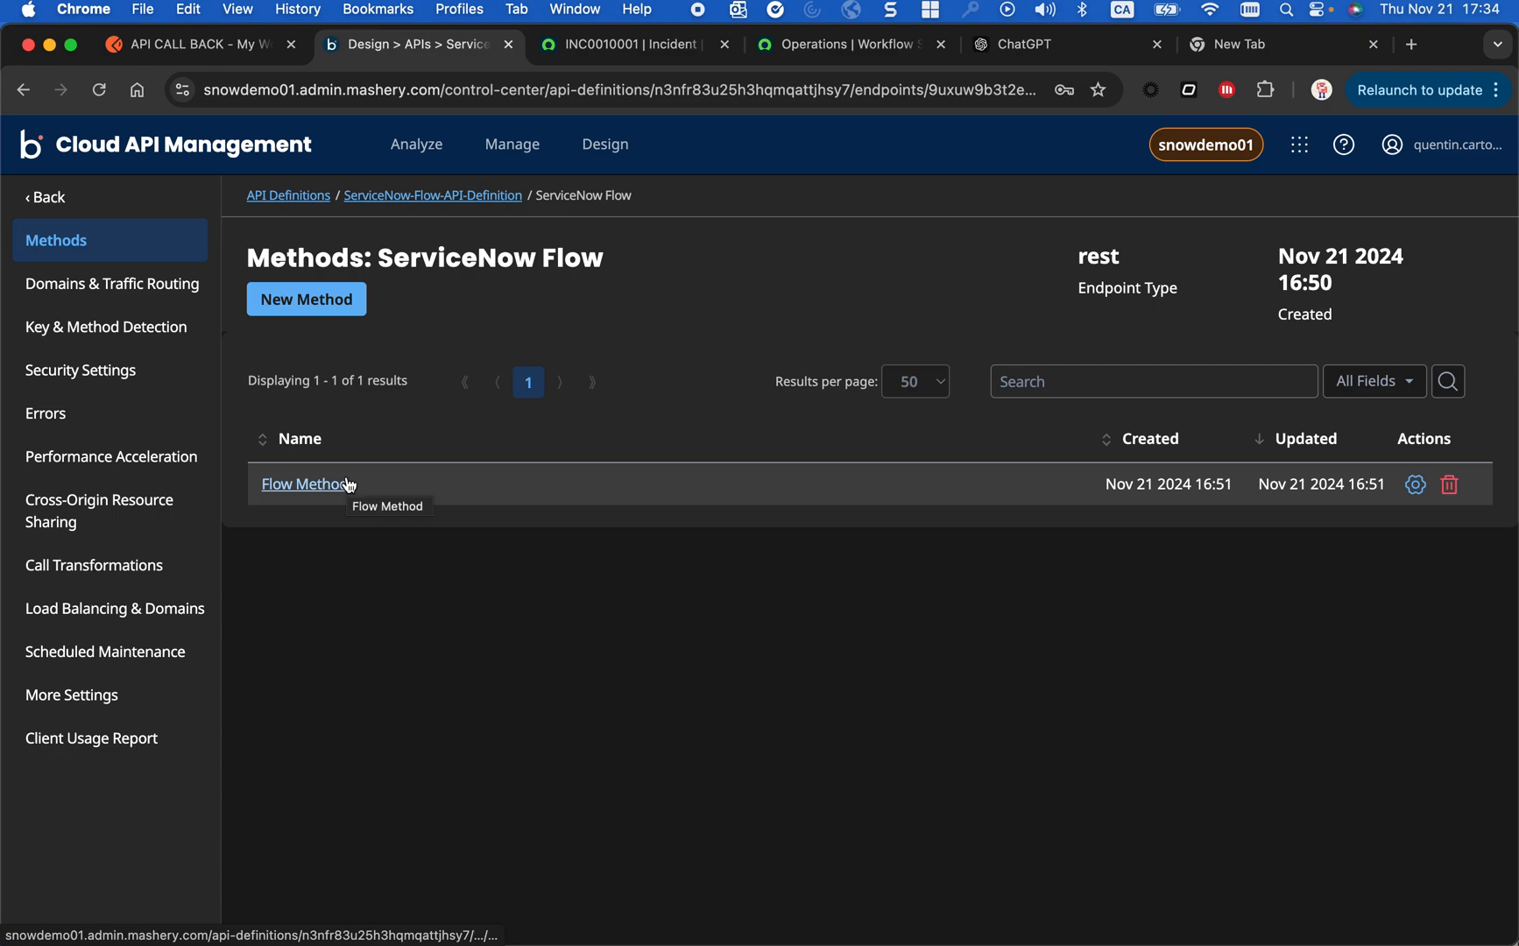
click(67, 293)
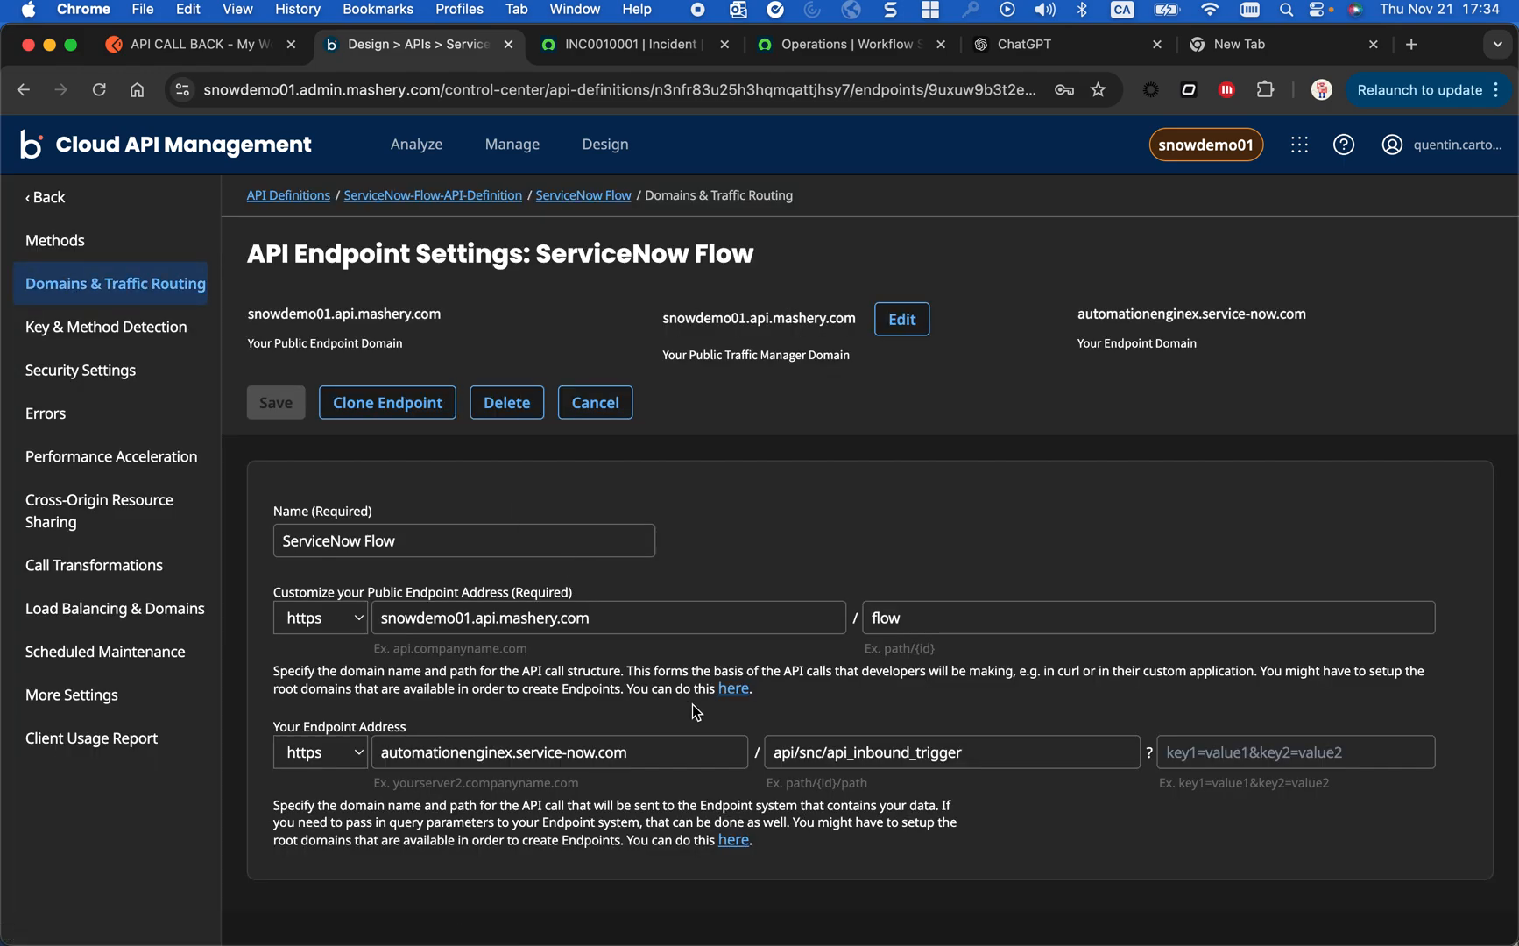
- Examine the endpoint's public domain and path, and the backend path it routes calls to
click(480, 618)
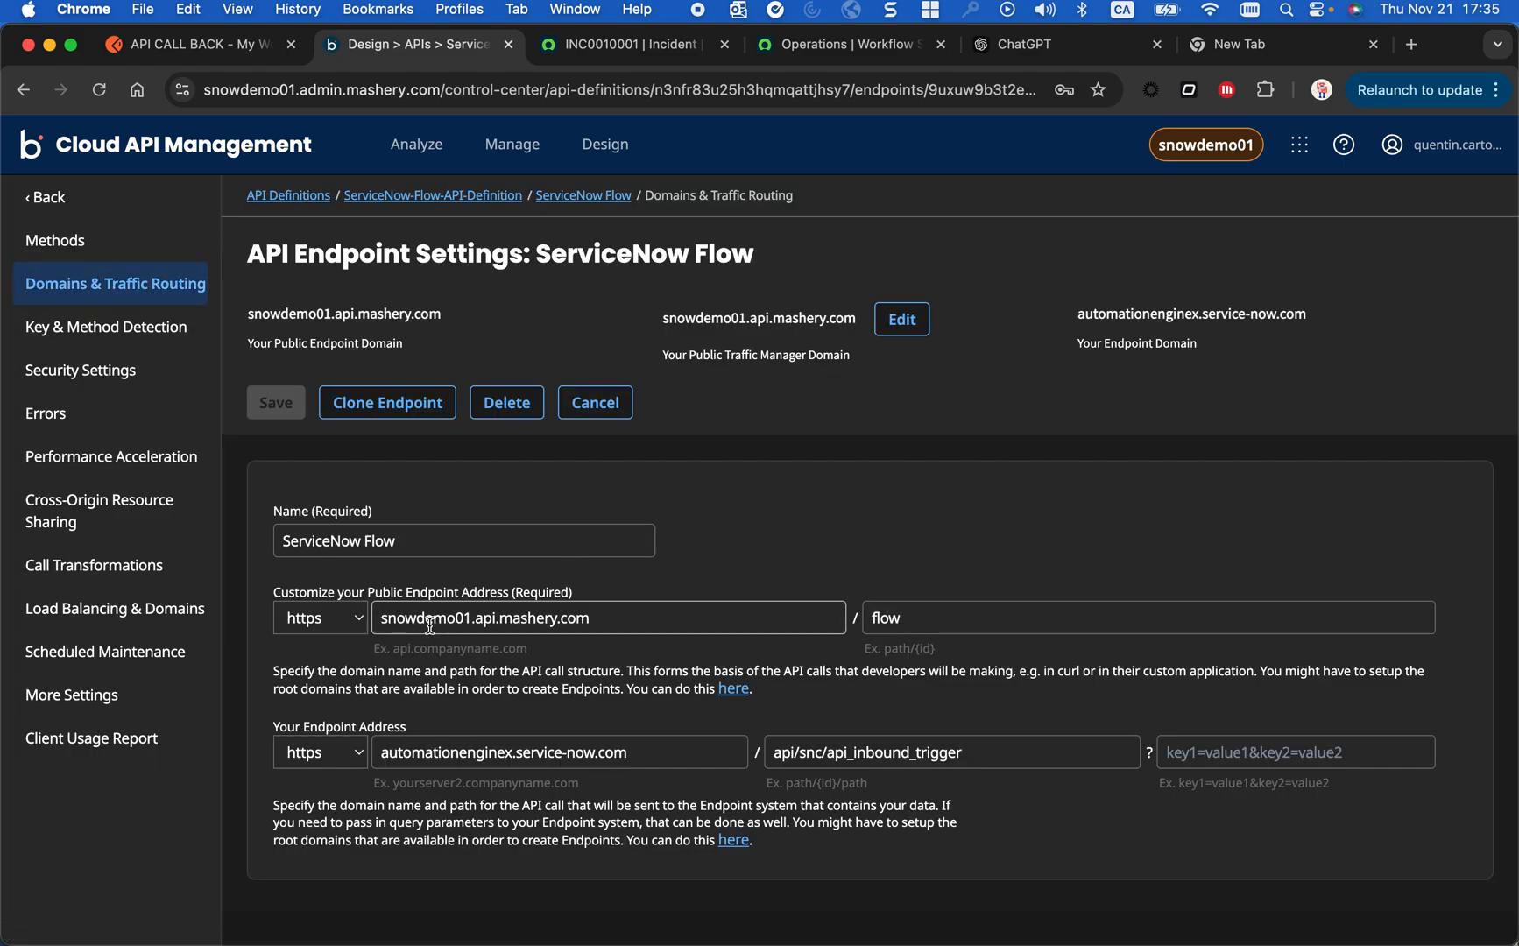
drag(590, 616, 377, 605)
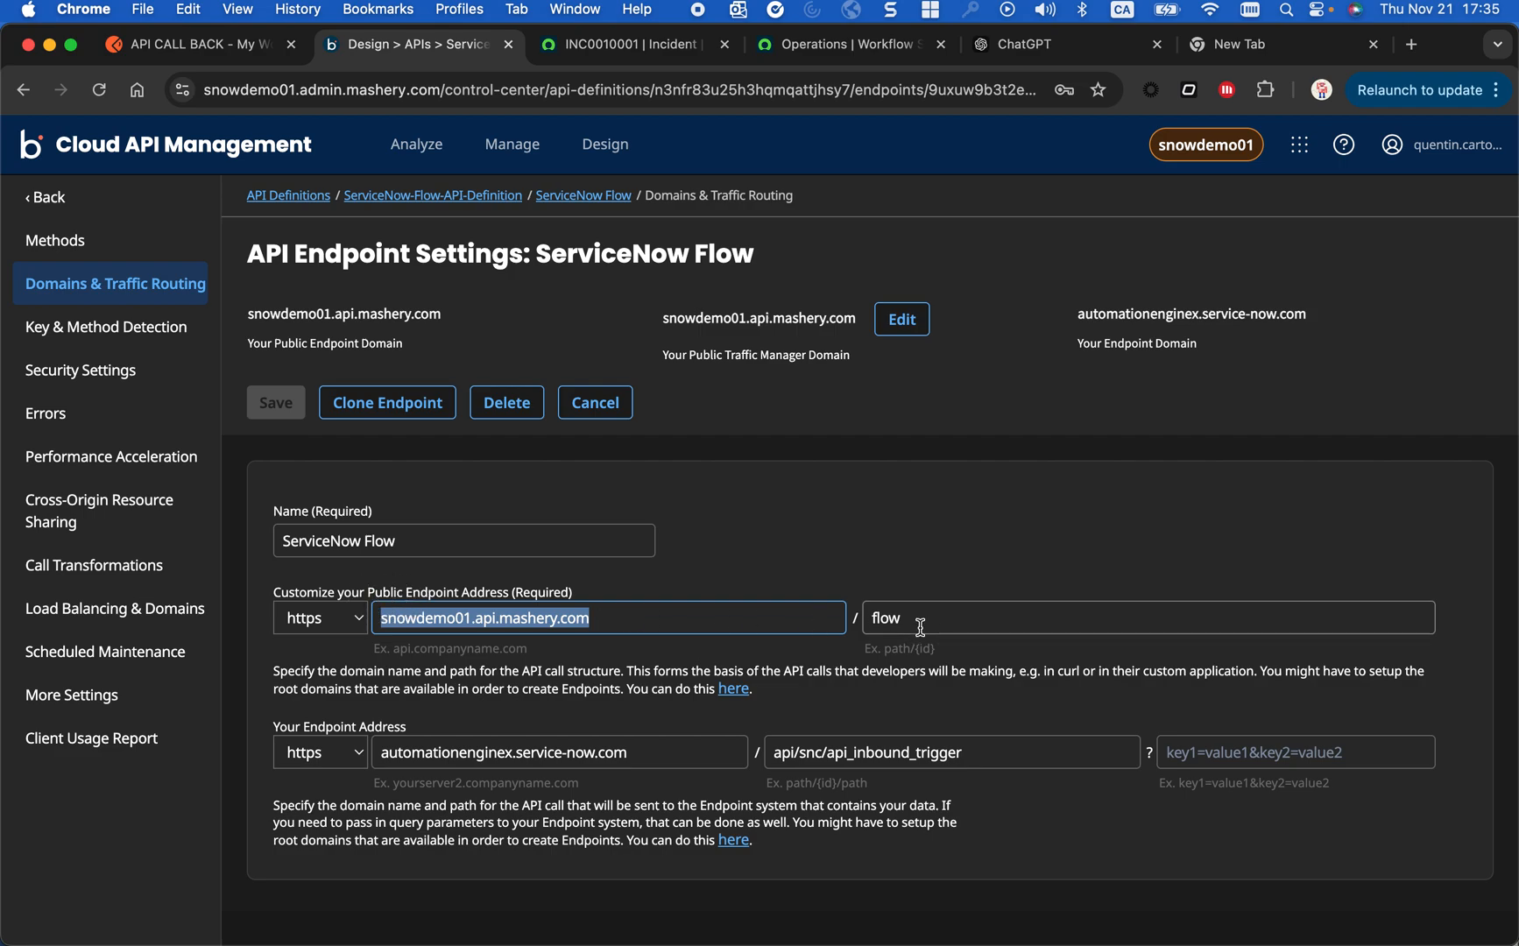
drag(911, 621, 799, 620)
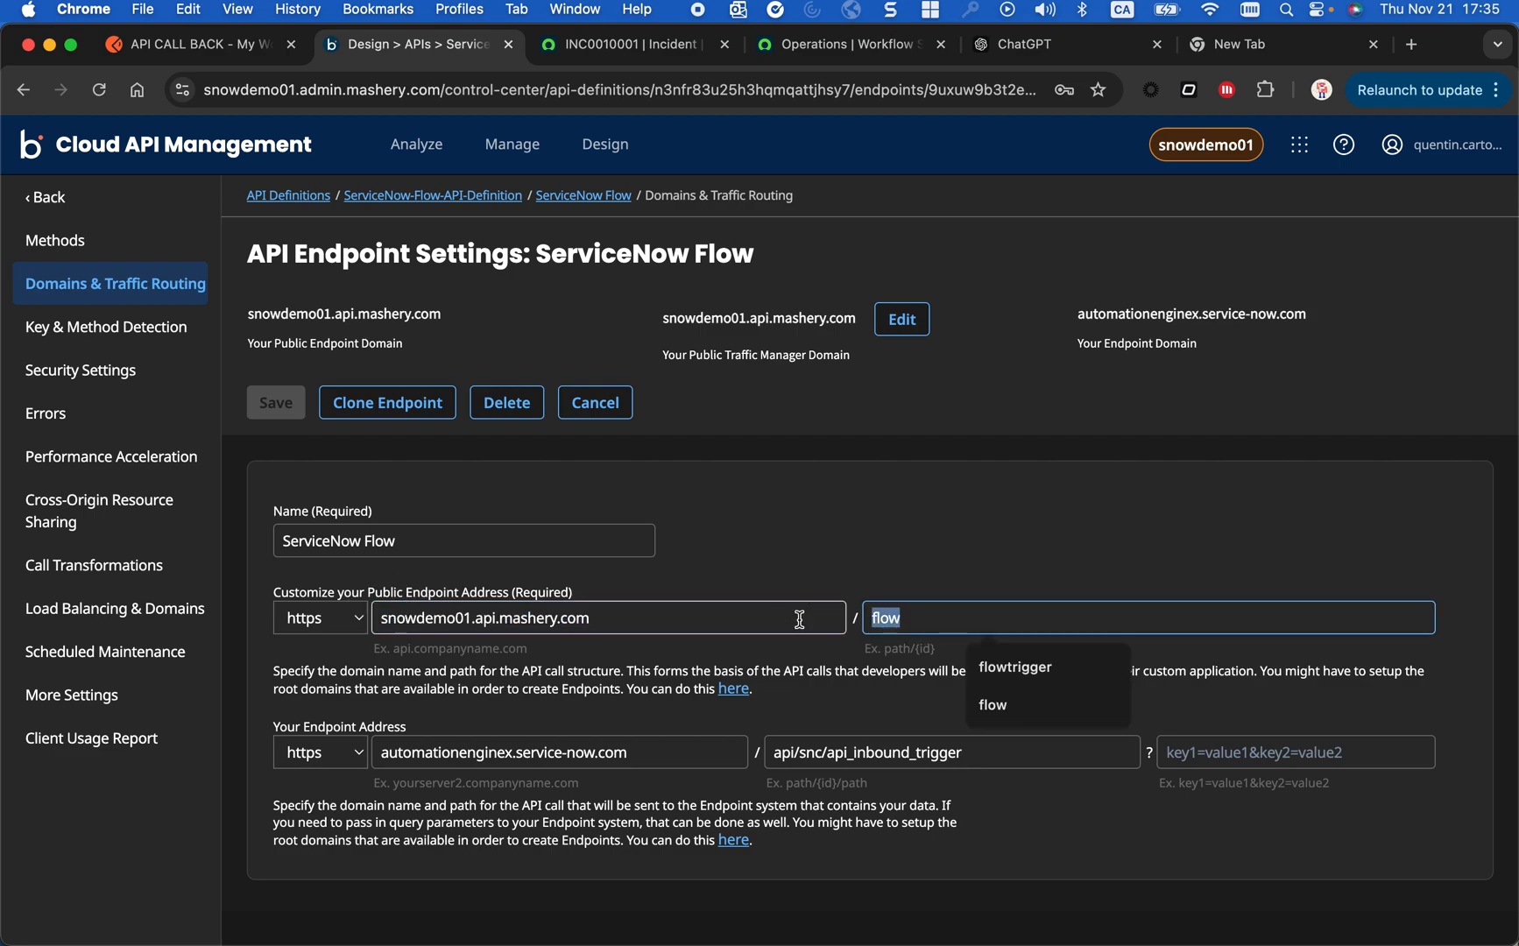
click(841, 655)
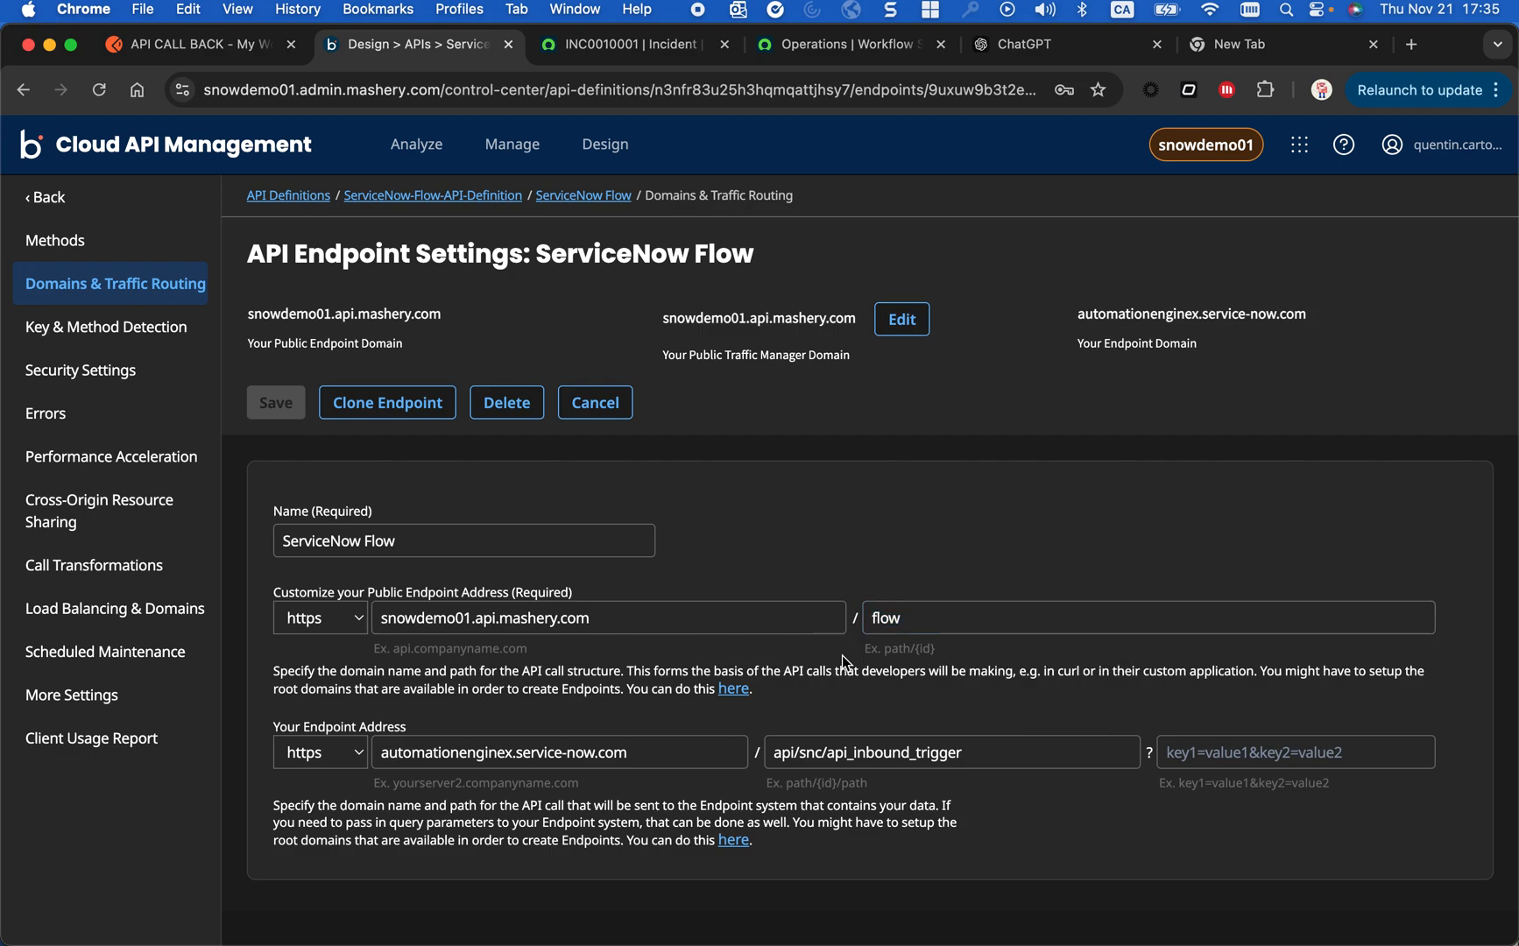
click(429, 620)
click(912, 624)
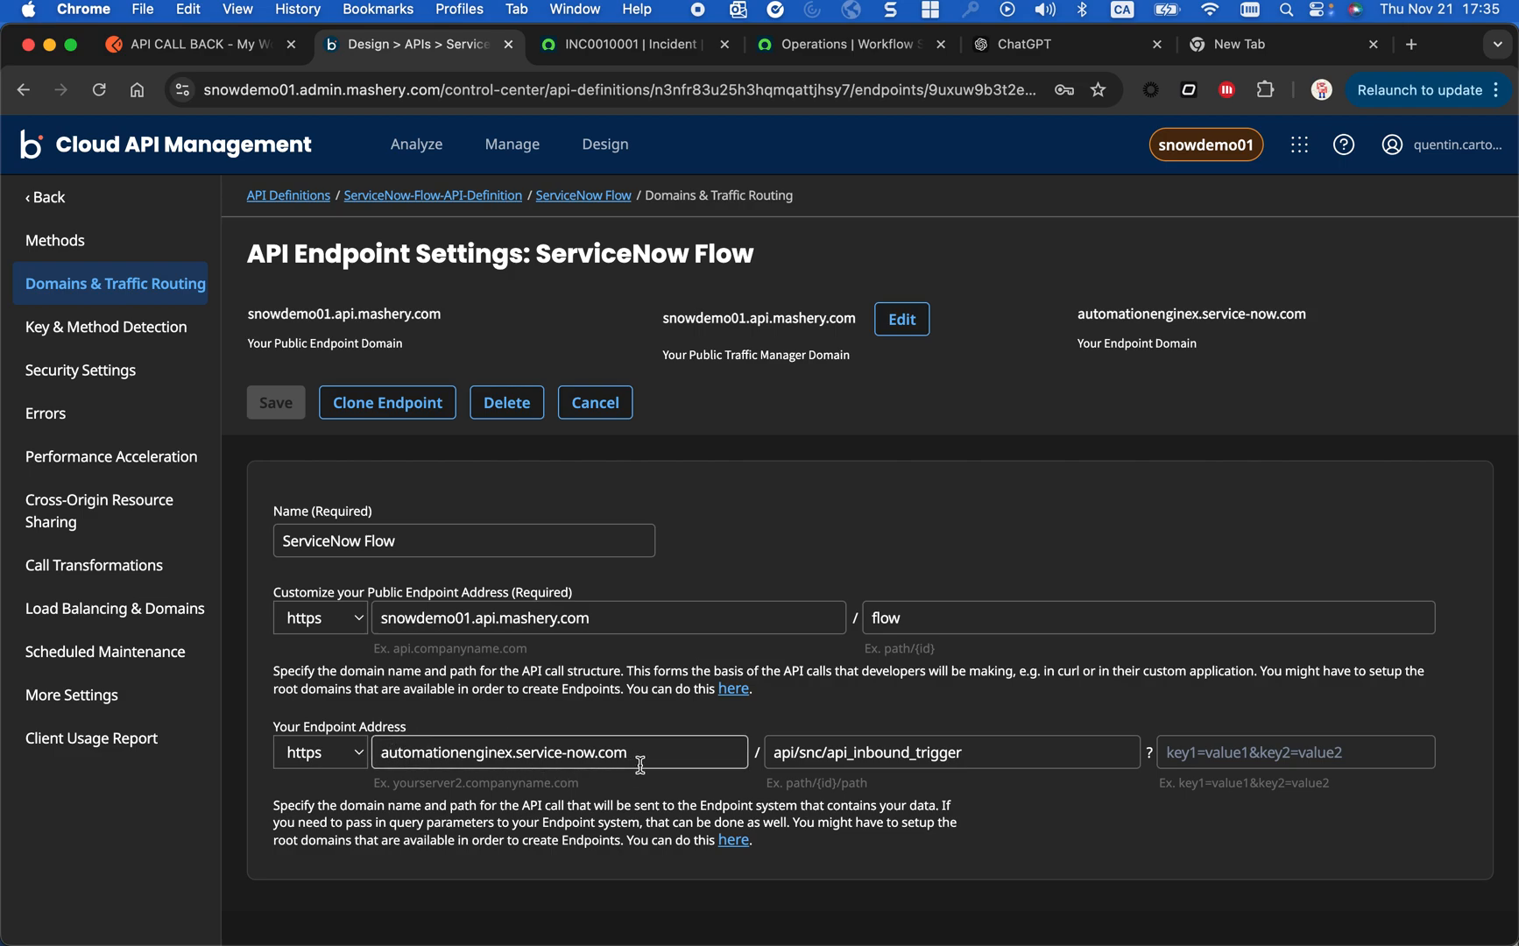
drag(1004, 757, 756, 758)
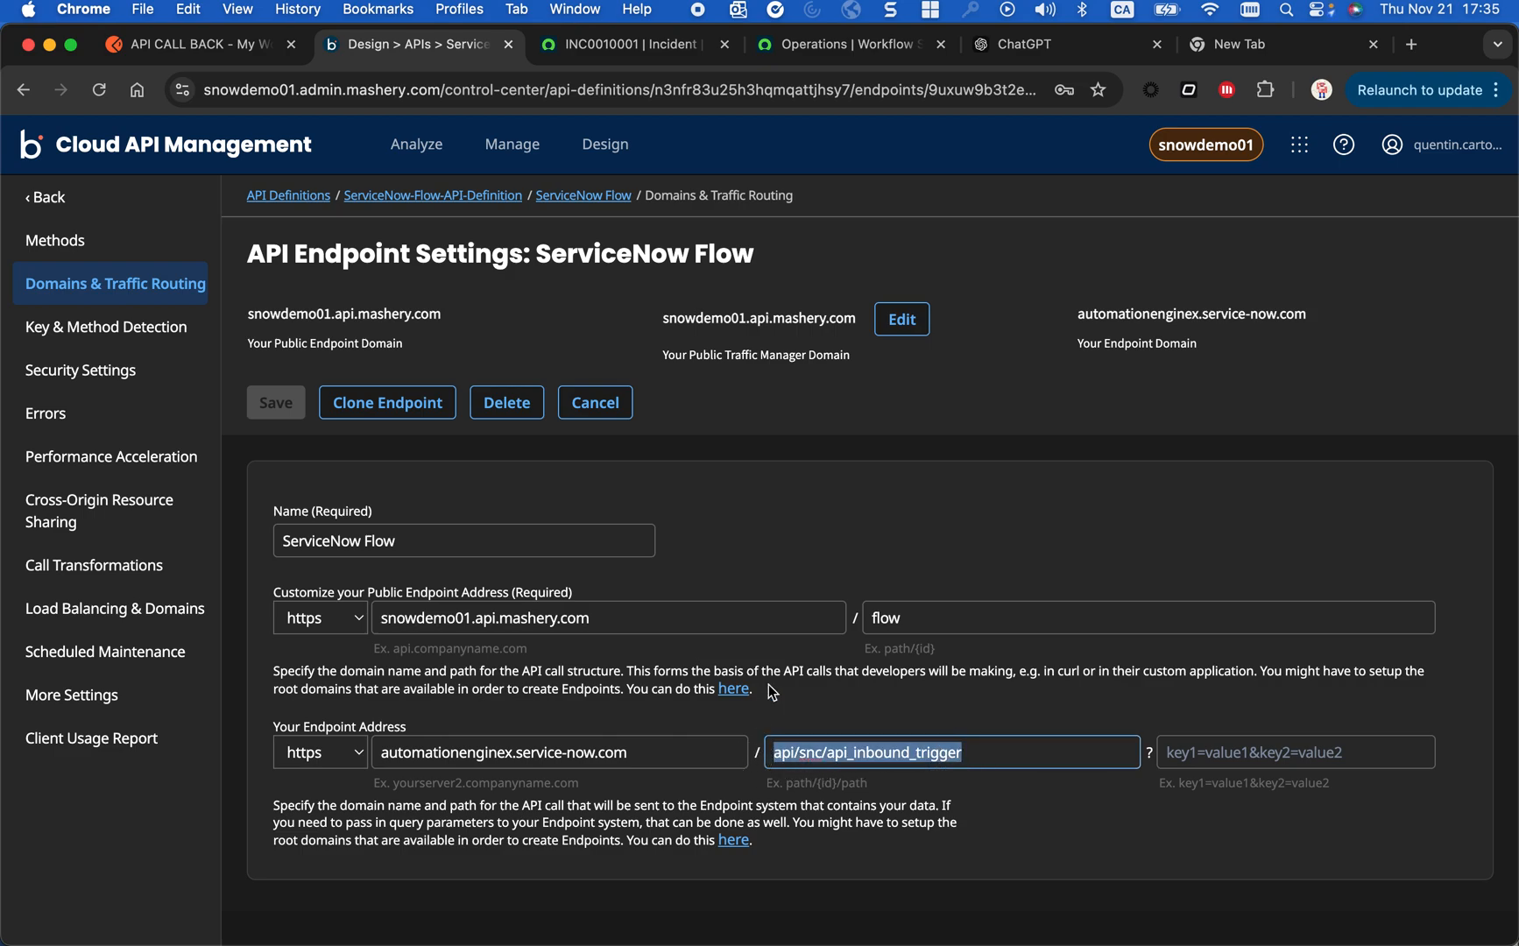
- Compare the endpoint's backend path with the API Inbound Trigger flow's path in Workflow Studio, and return to the endpoint's public address
click(806, 46)
click(289, 171)
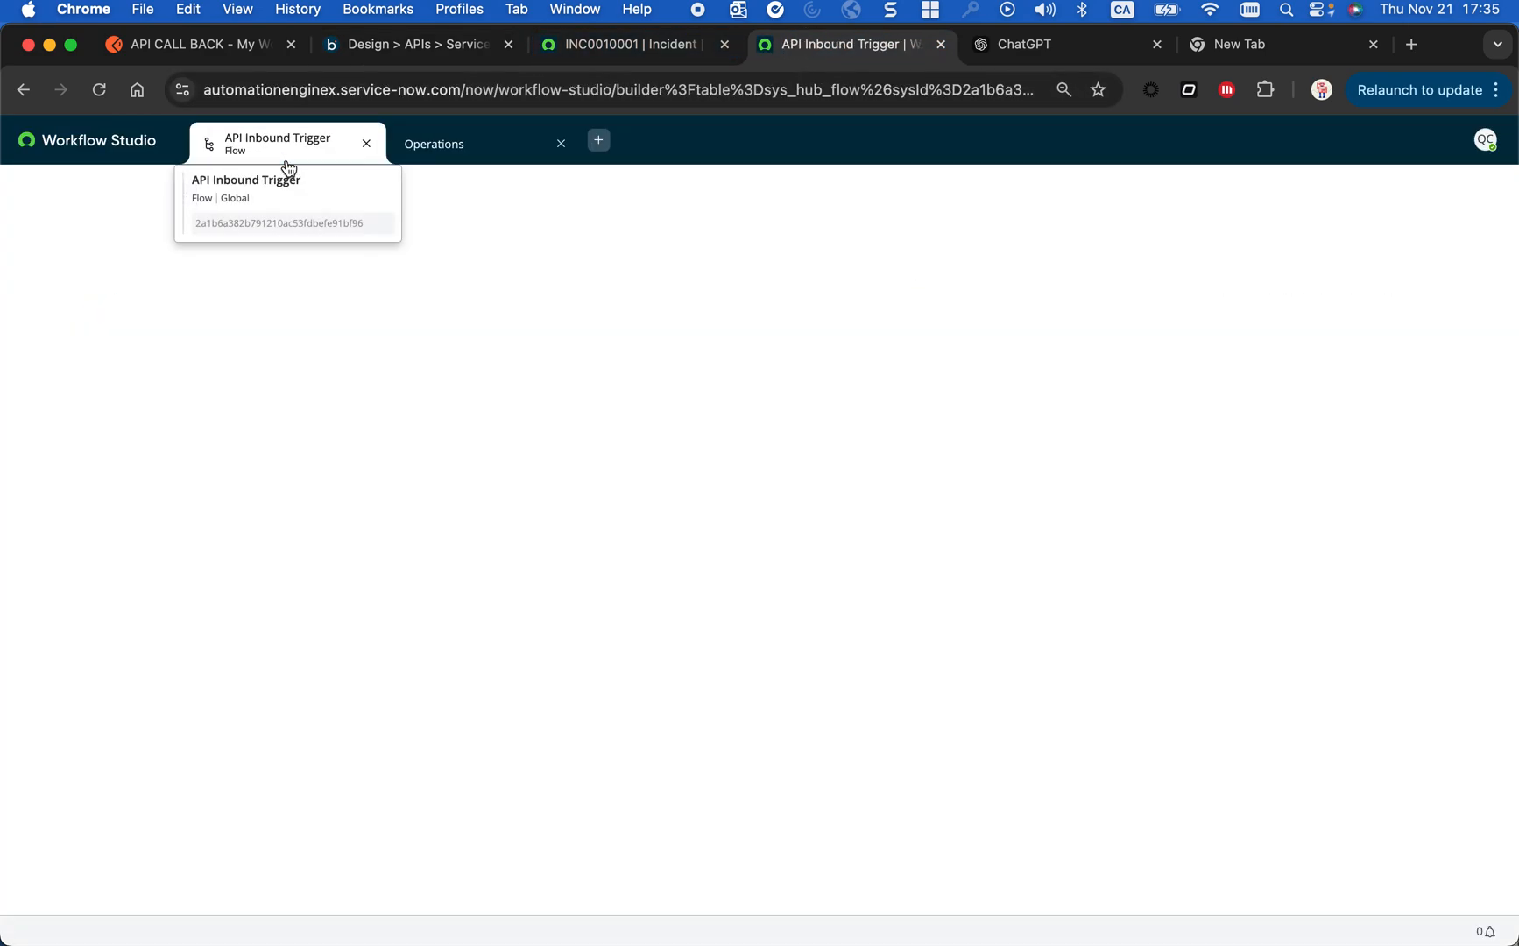
mouse_move(464, 427)
mouse_down()
mouse_move(152, 424)
mouse_move(442, 429)
mouse_up()
click(246, 431)
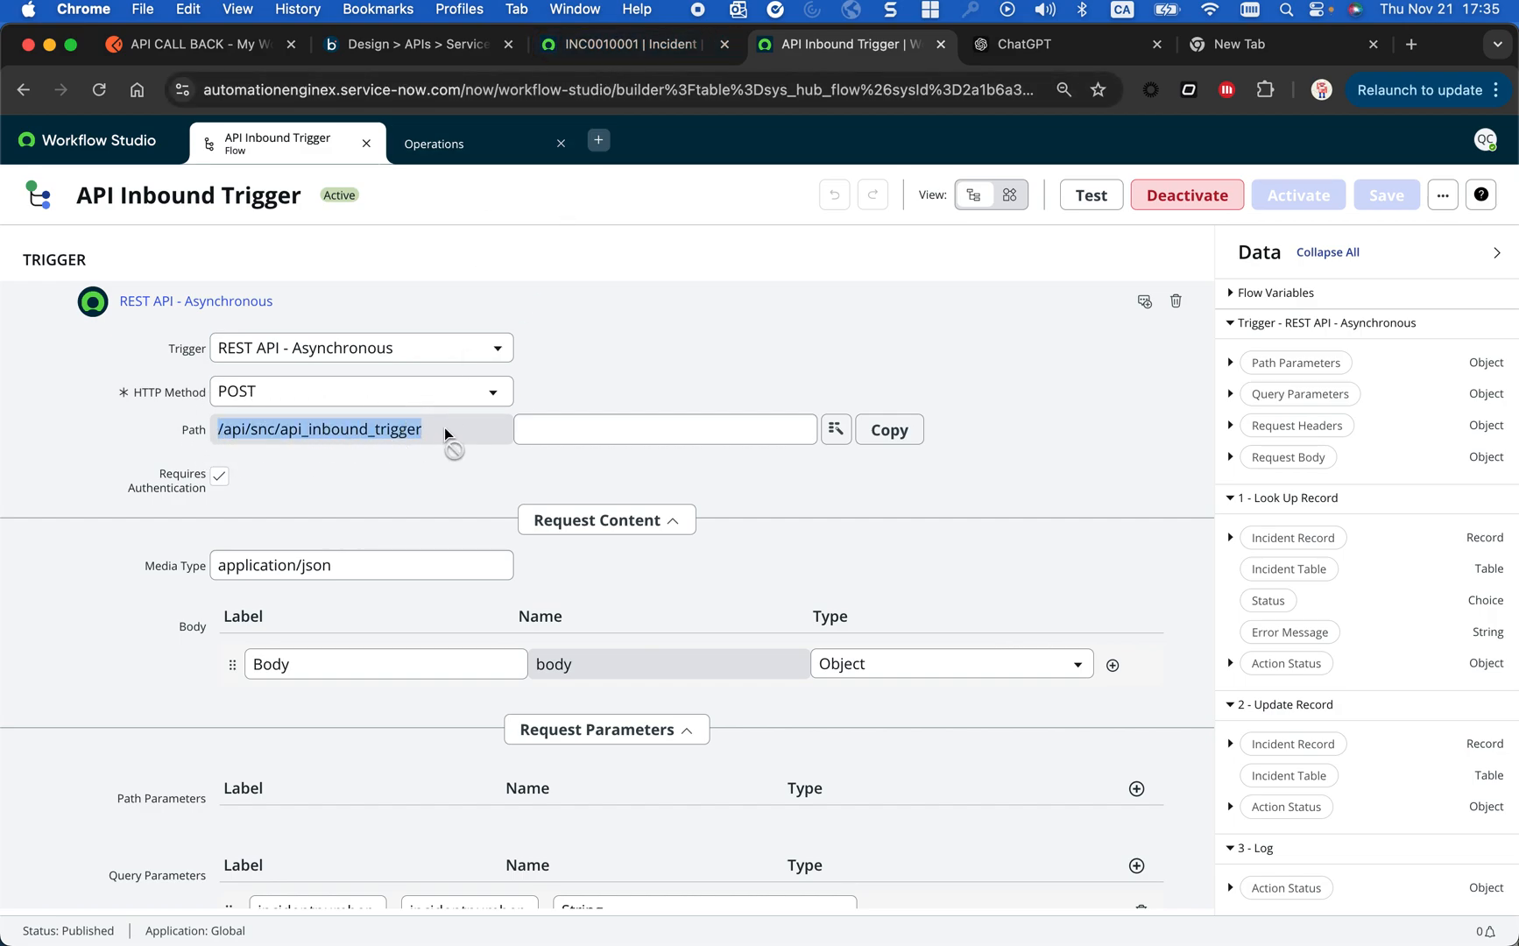
click(412, 45)
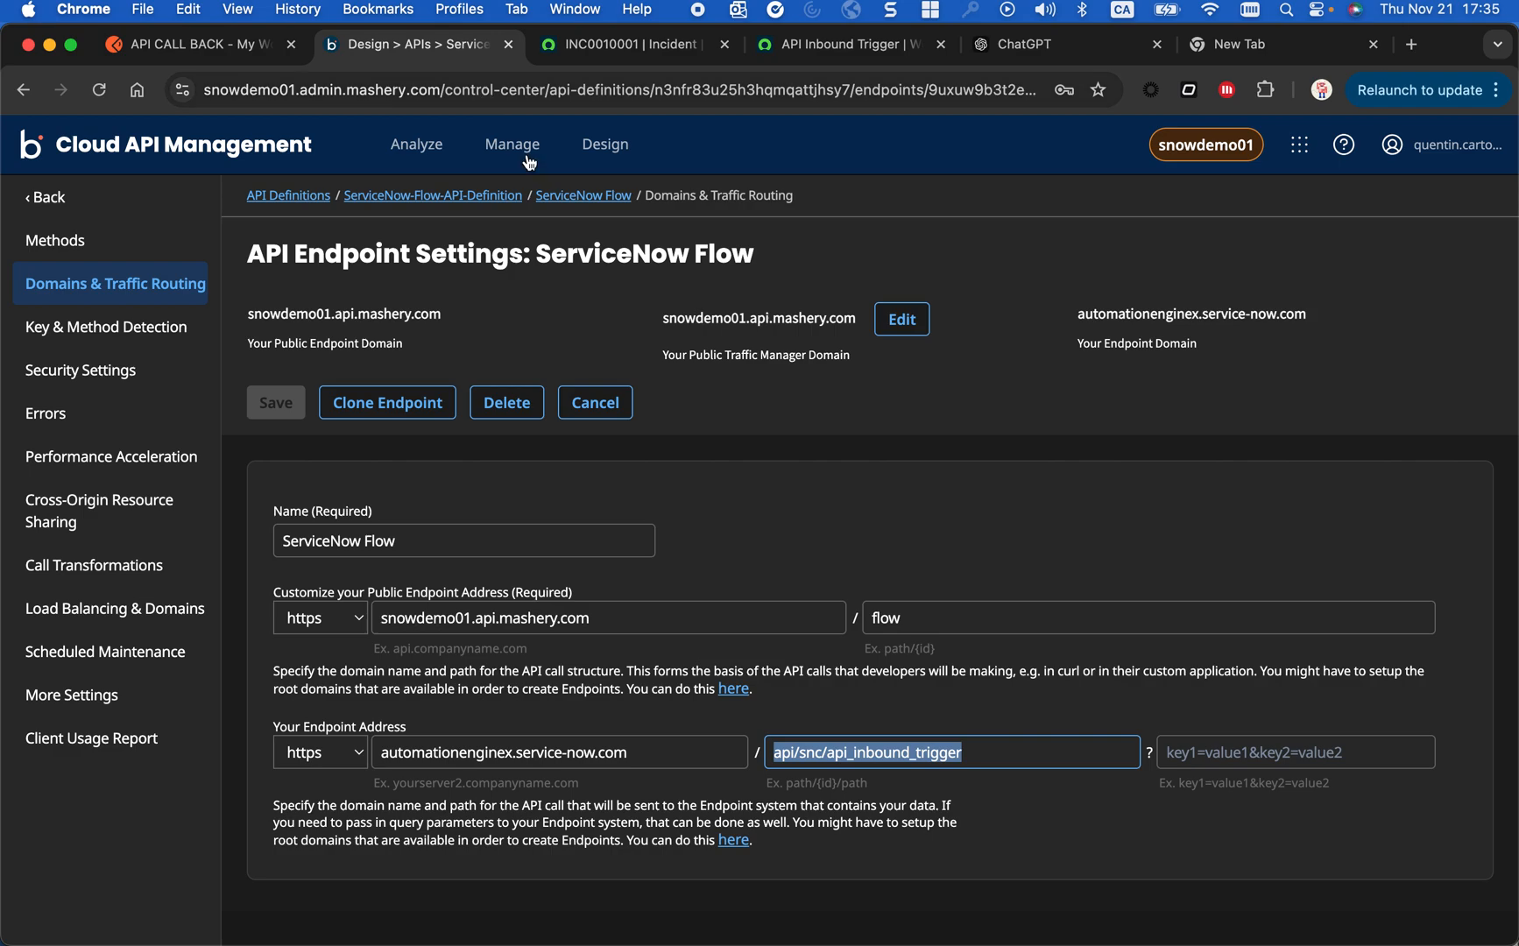
click(938, 618)
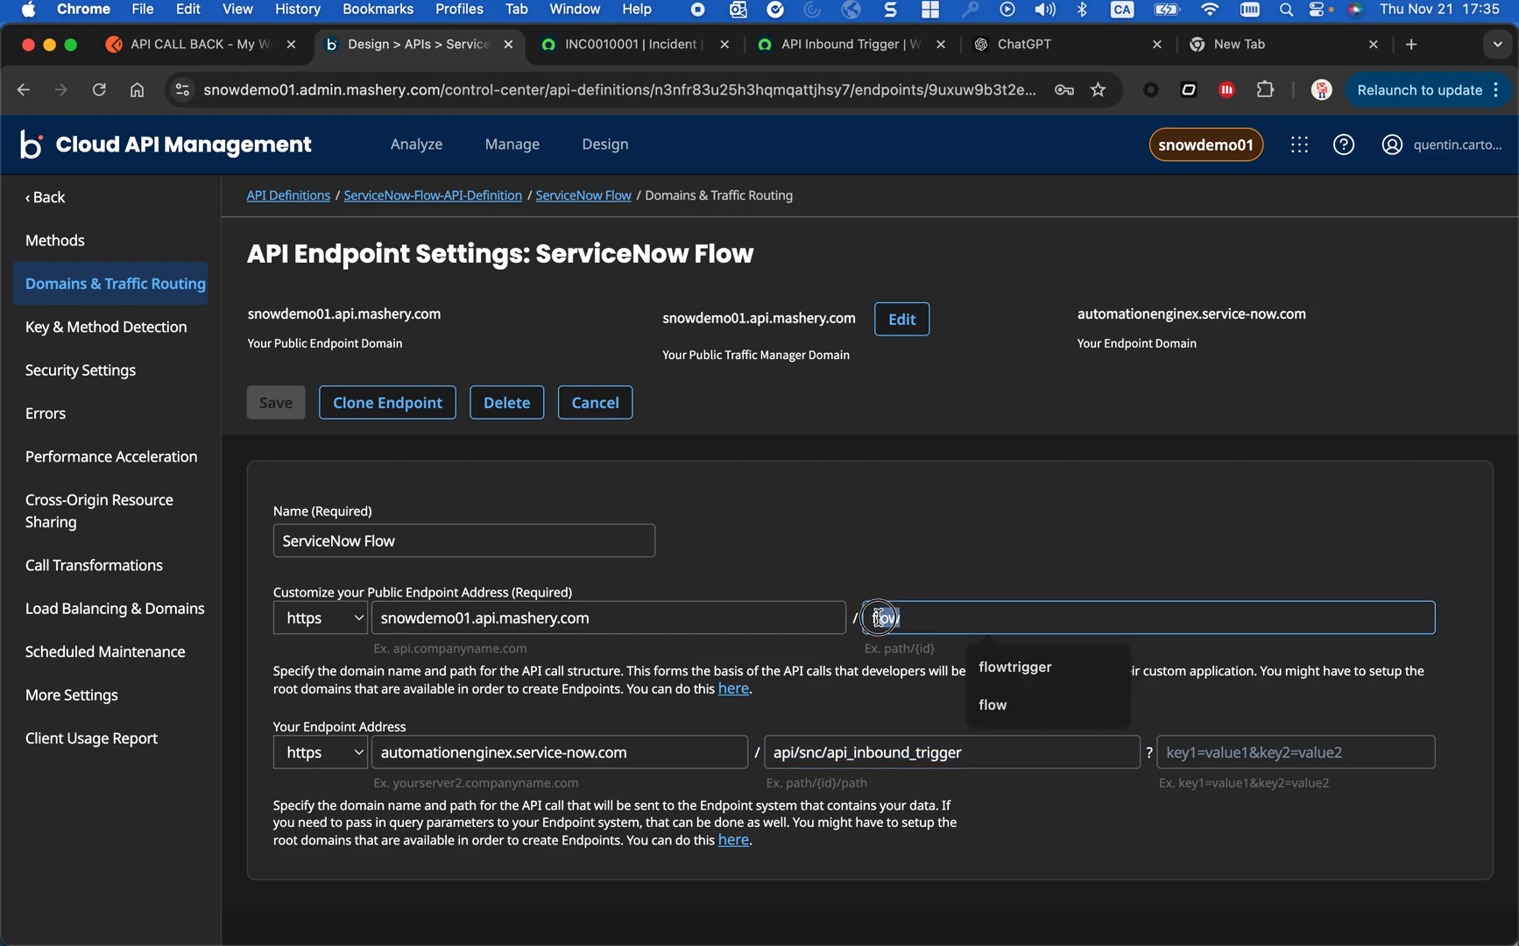
click(762, 619)
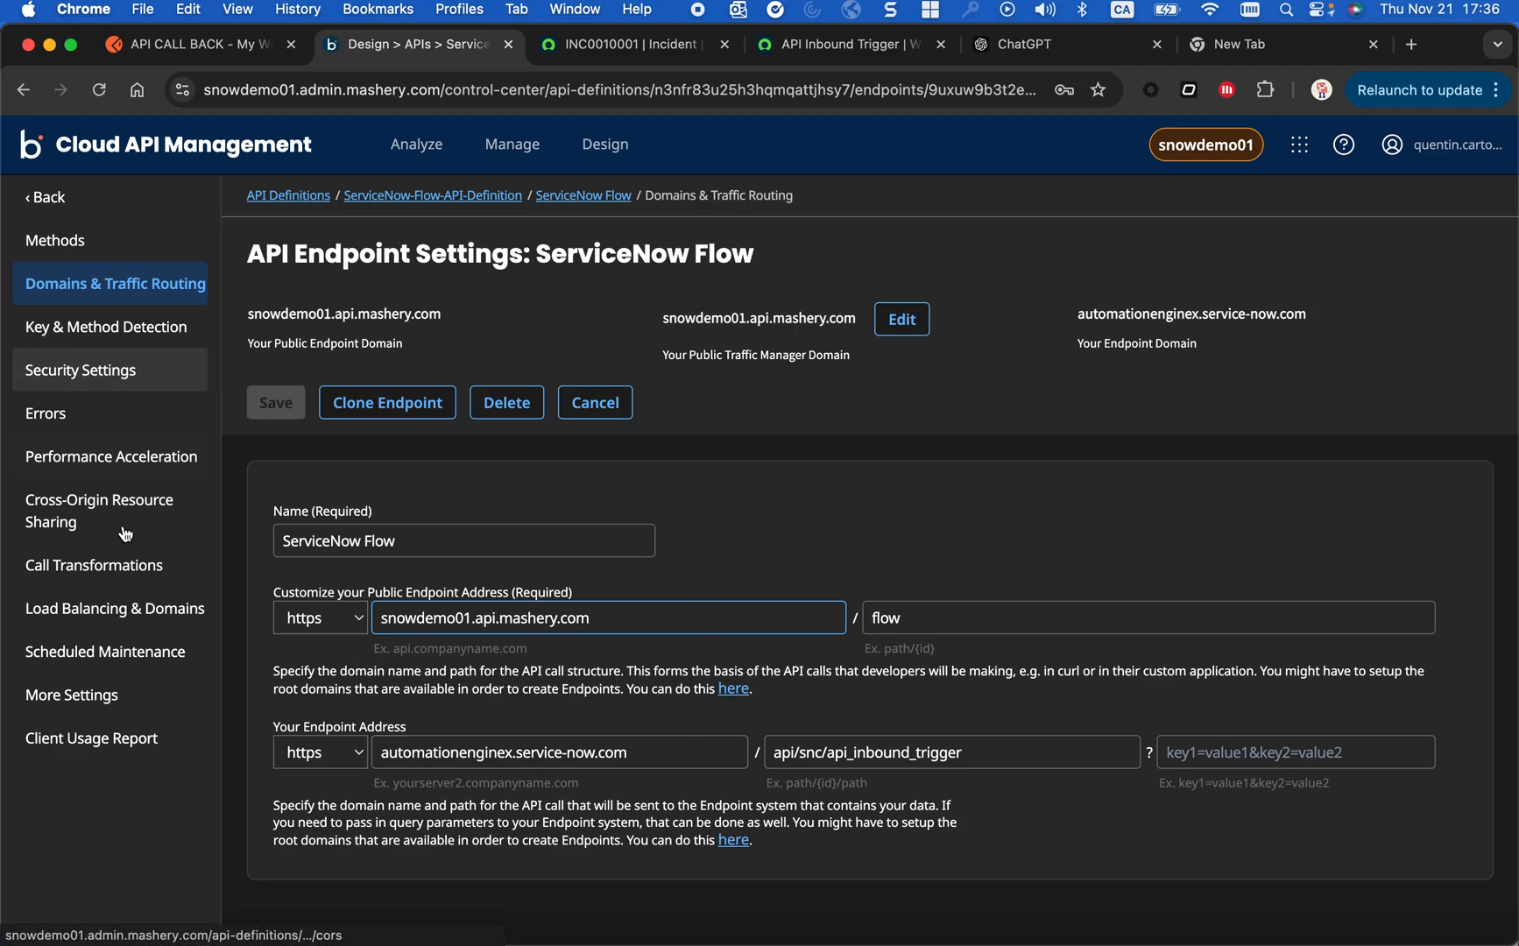
- Review the ServiceNow Flow endpoint's security settings, and open the package key settings for the ServiceNowFlow application
click(96, 392)
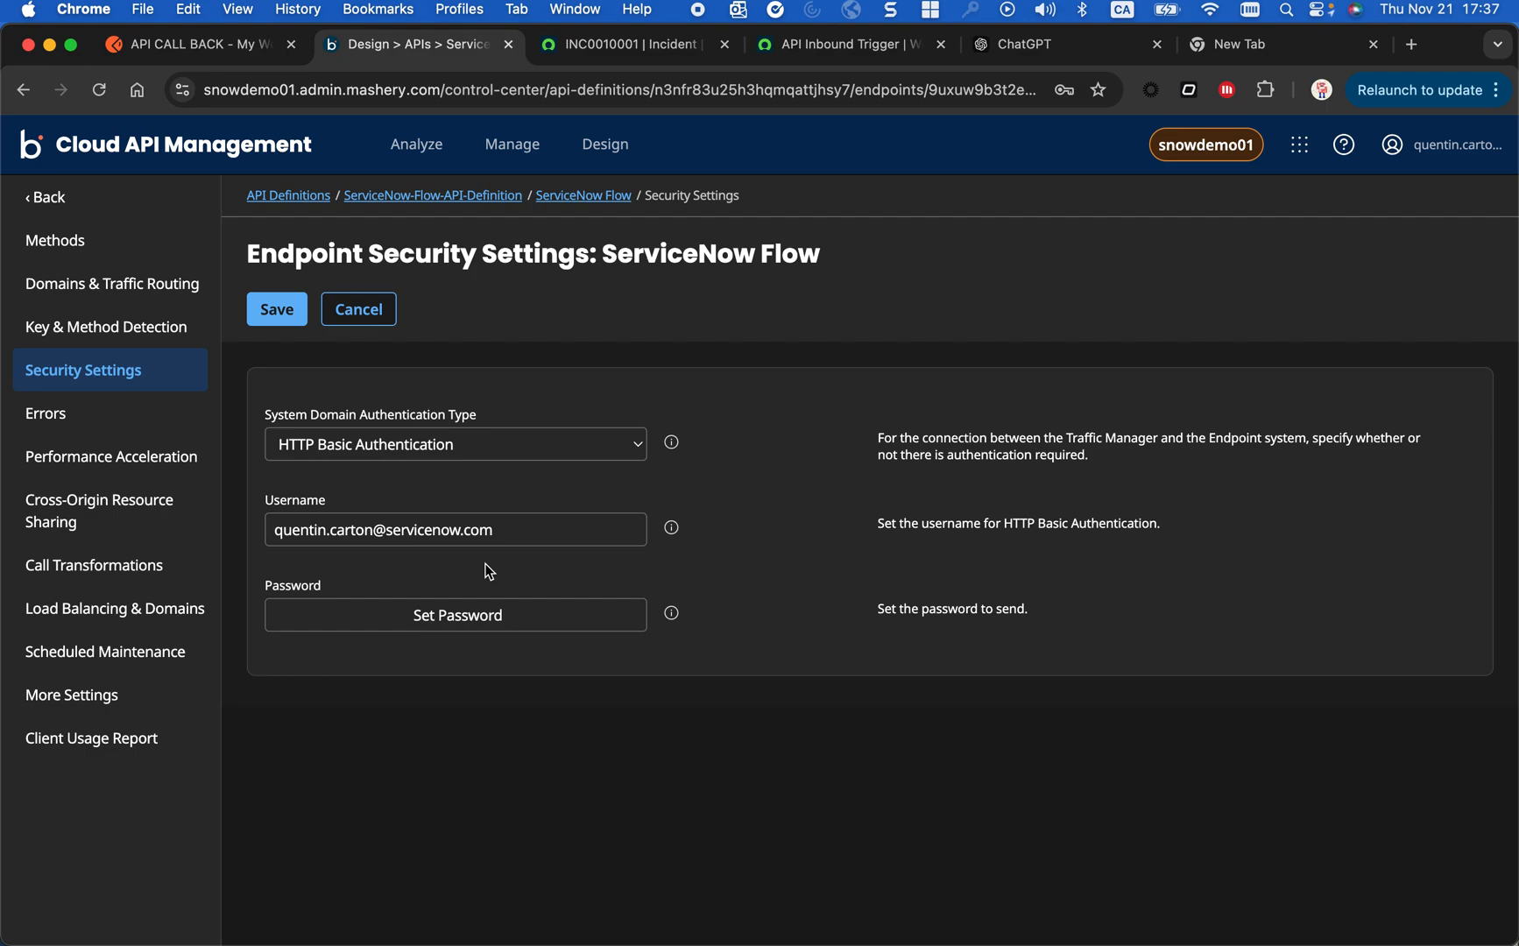
click(517, 142)
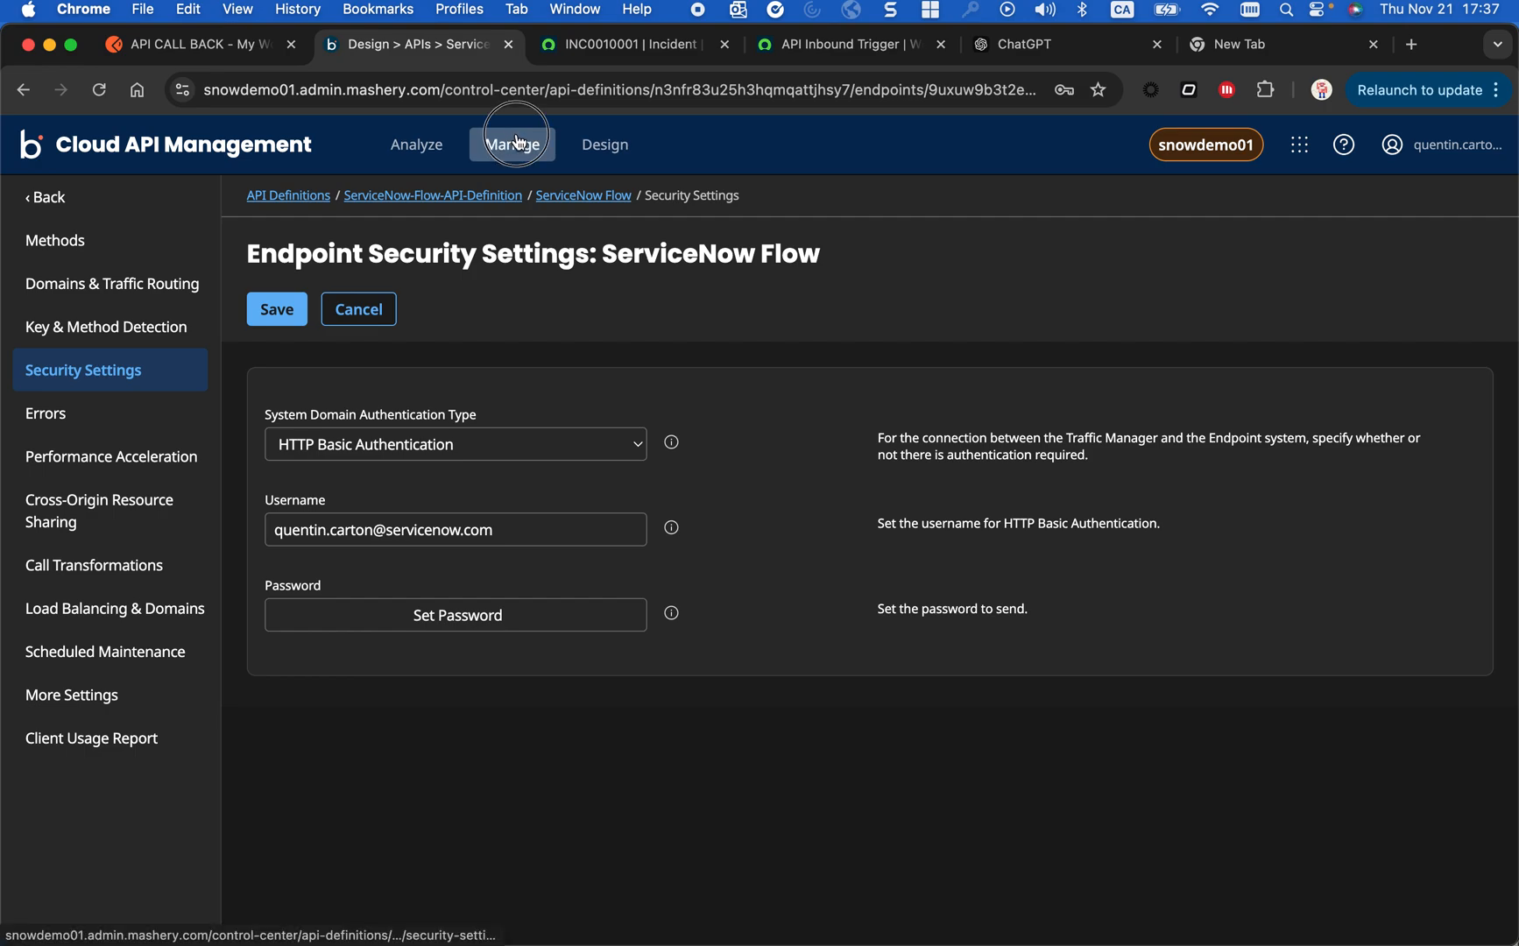
click(547, 521)
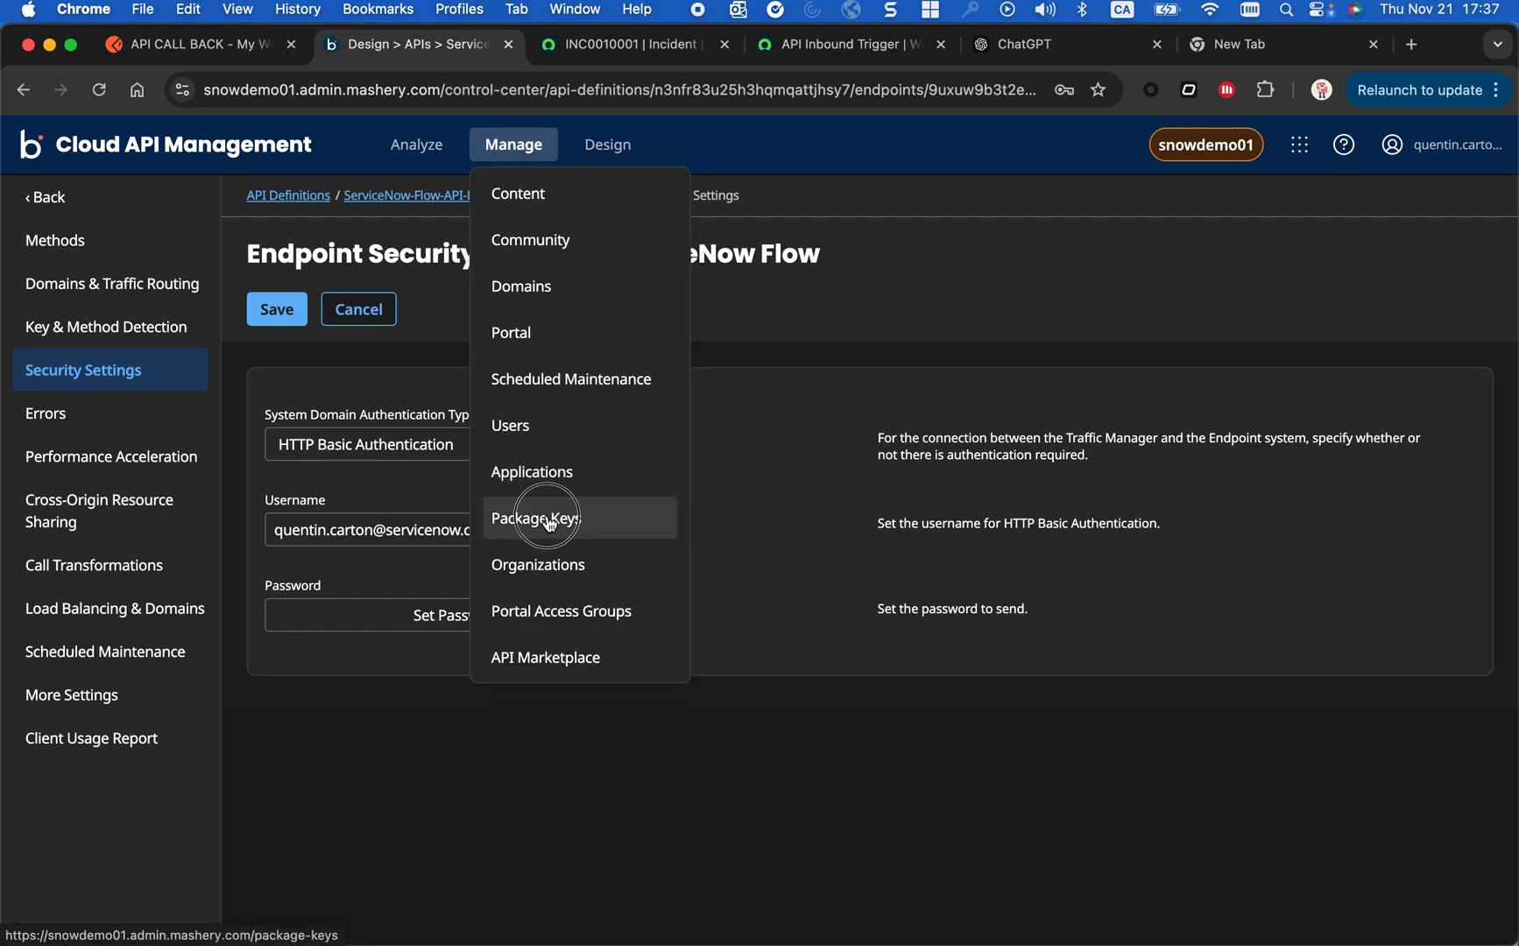
click(958, 265)
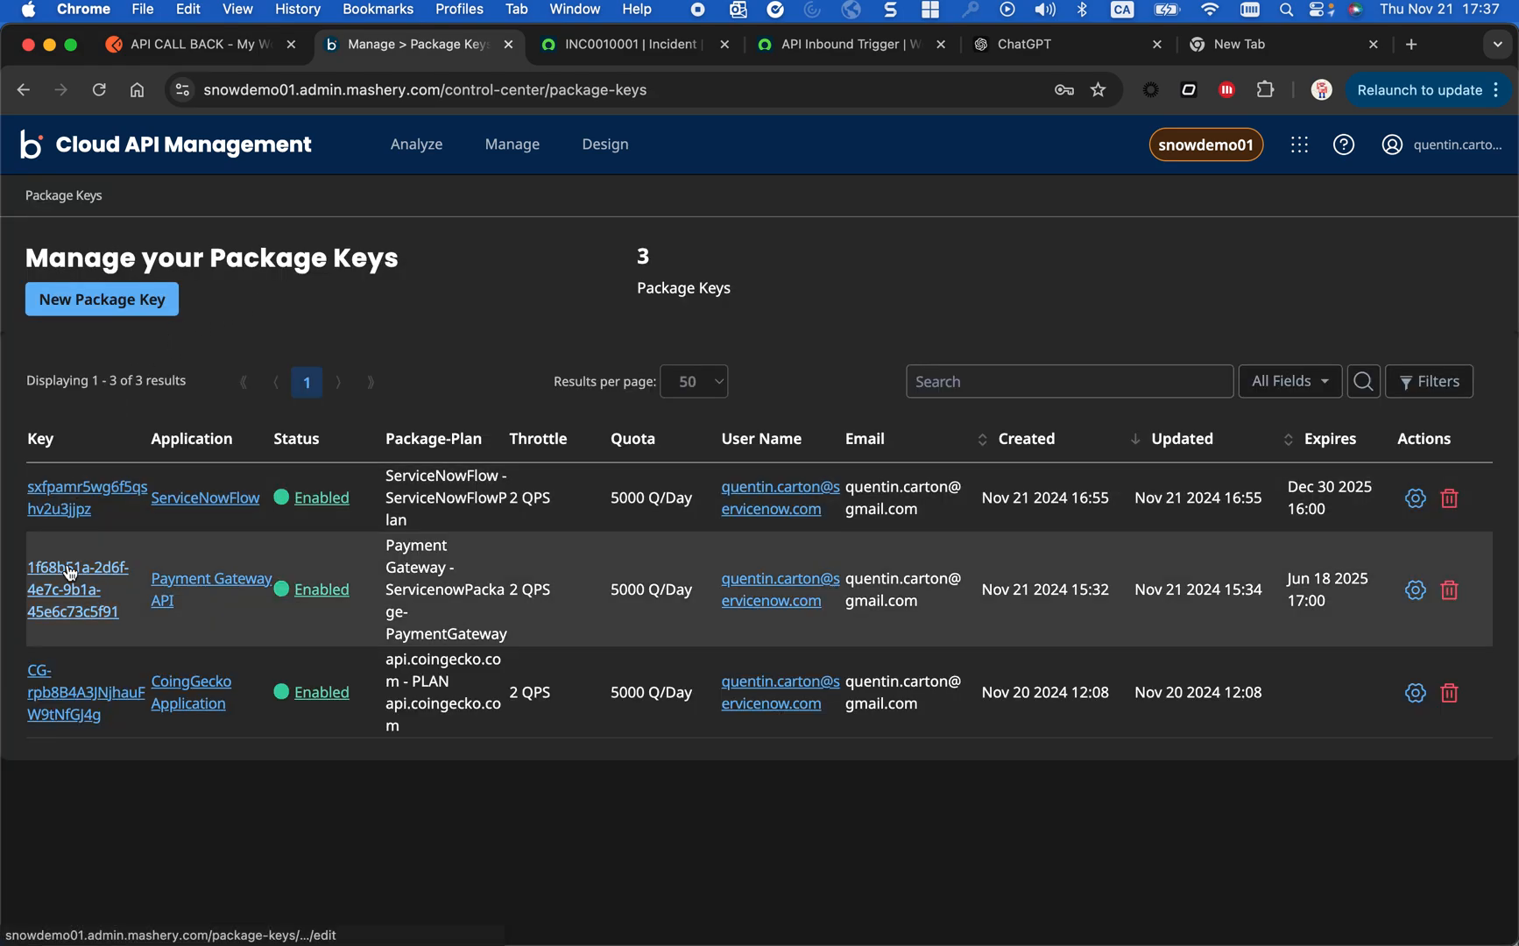
click(75, 488)
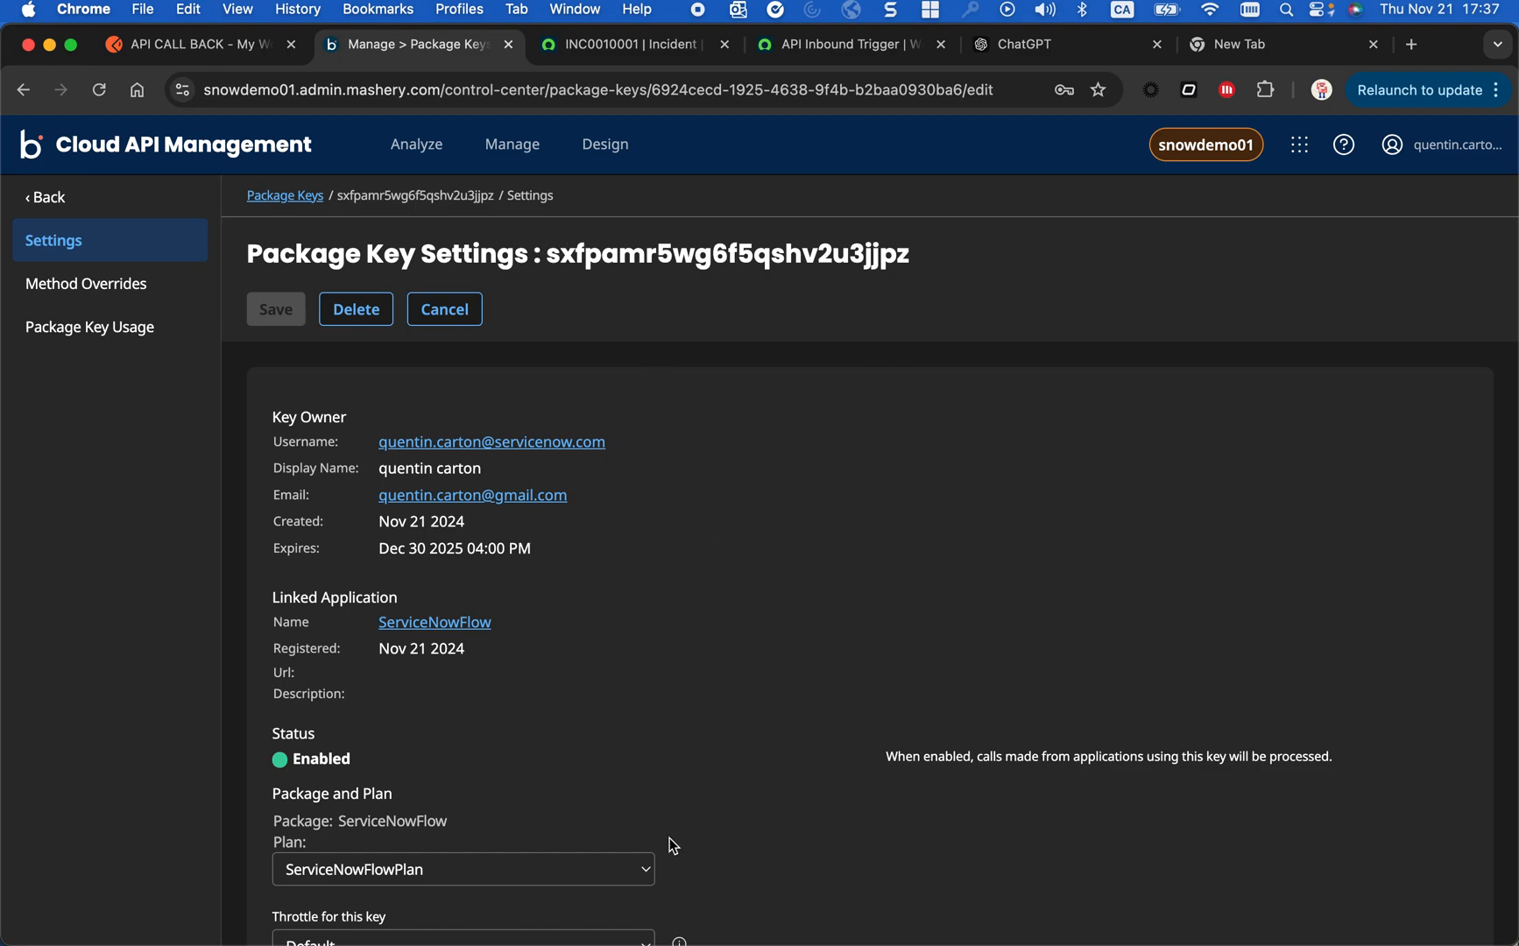
scroll(672, 846, down, 1)
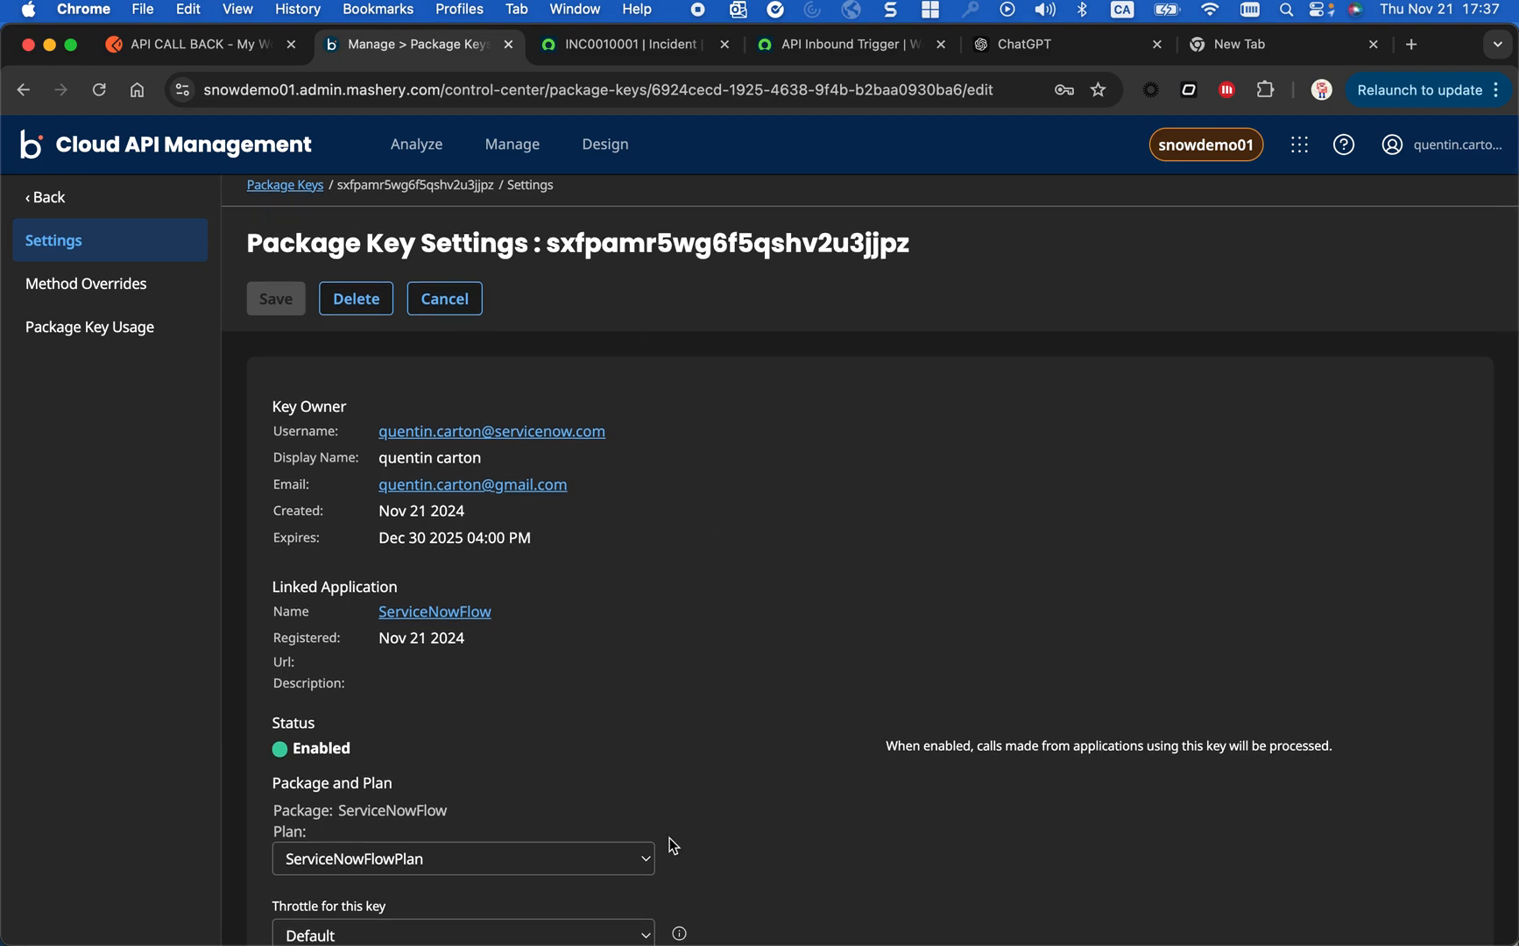
- Review the plan, throttle, quota and expiration date in the ServiceNowFlow application's package key settings
scroll(671, 845, down, 5)
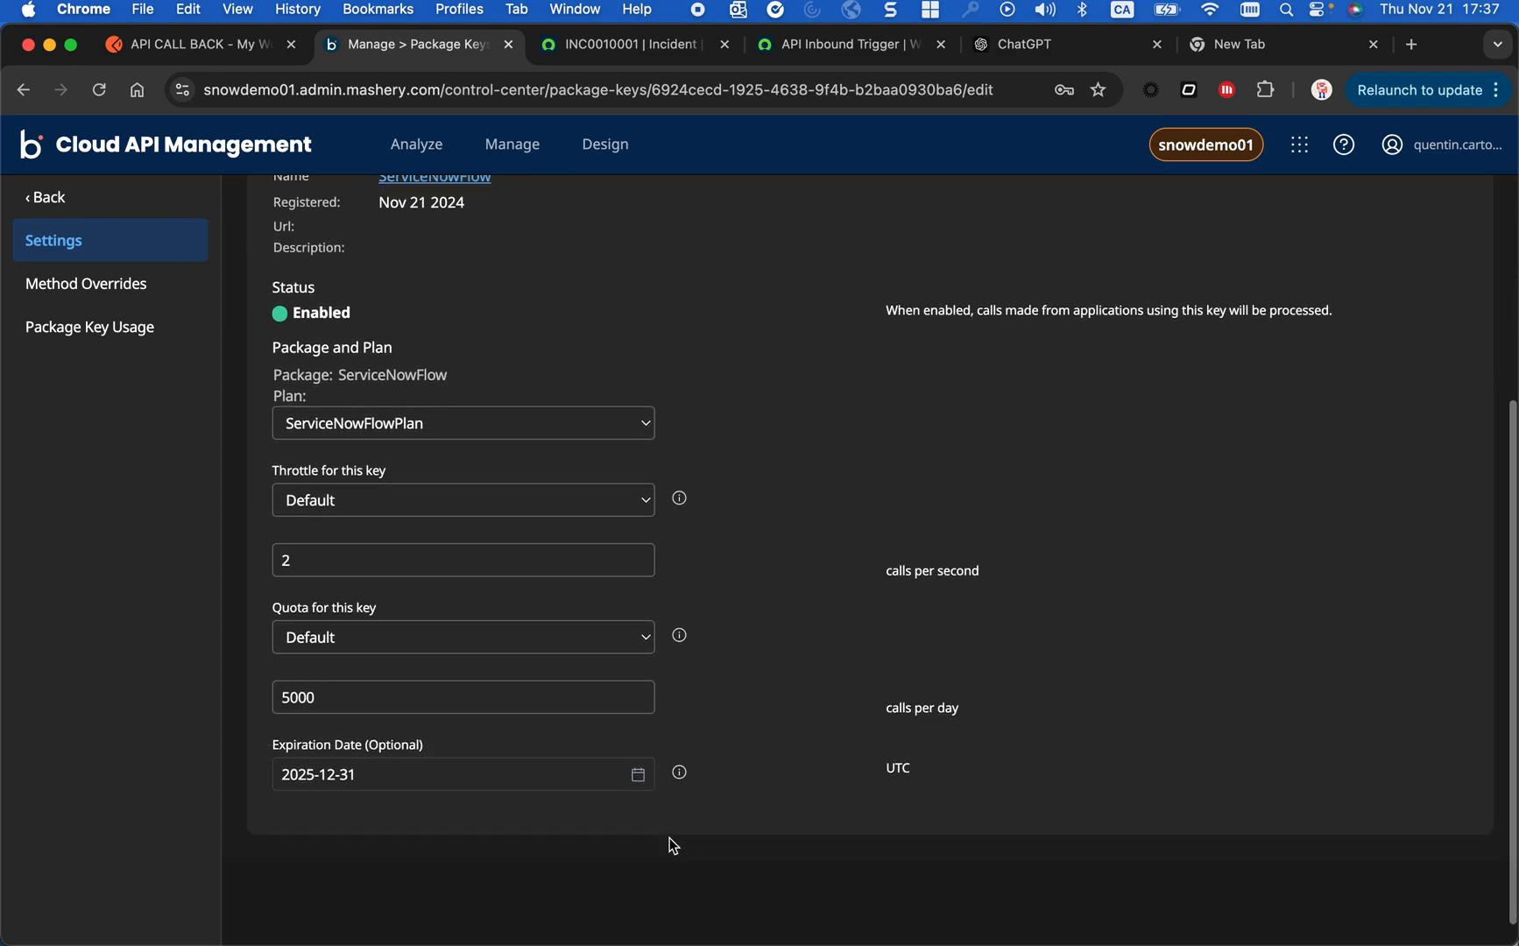
scroll(672, 845, up, 5)
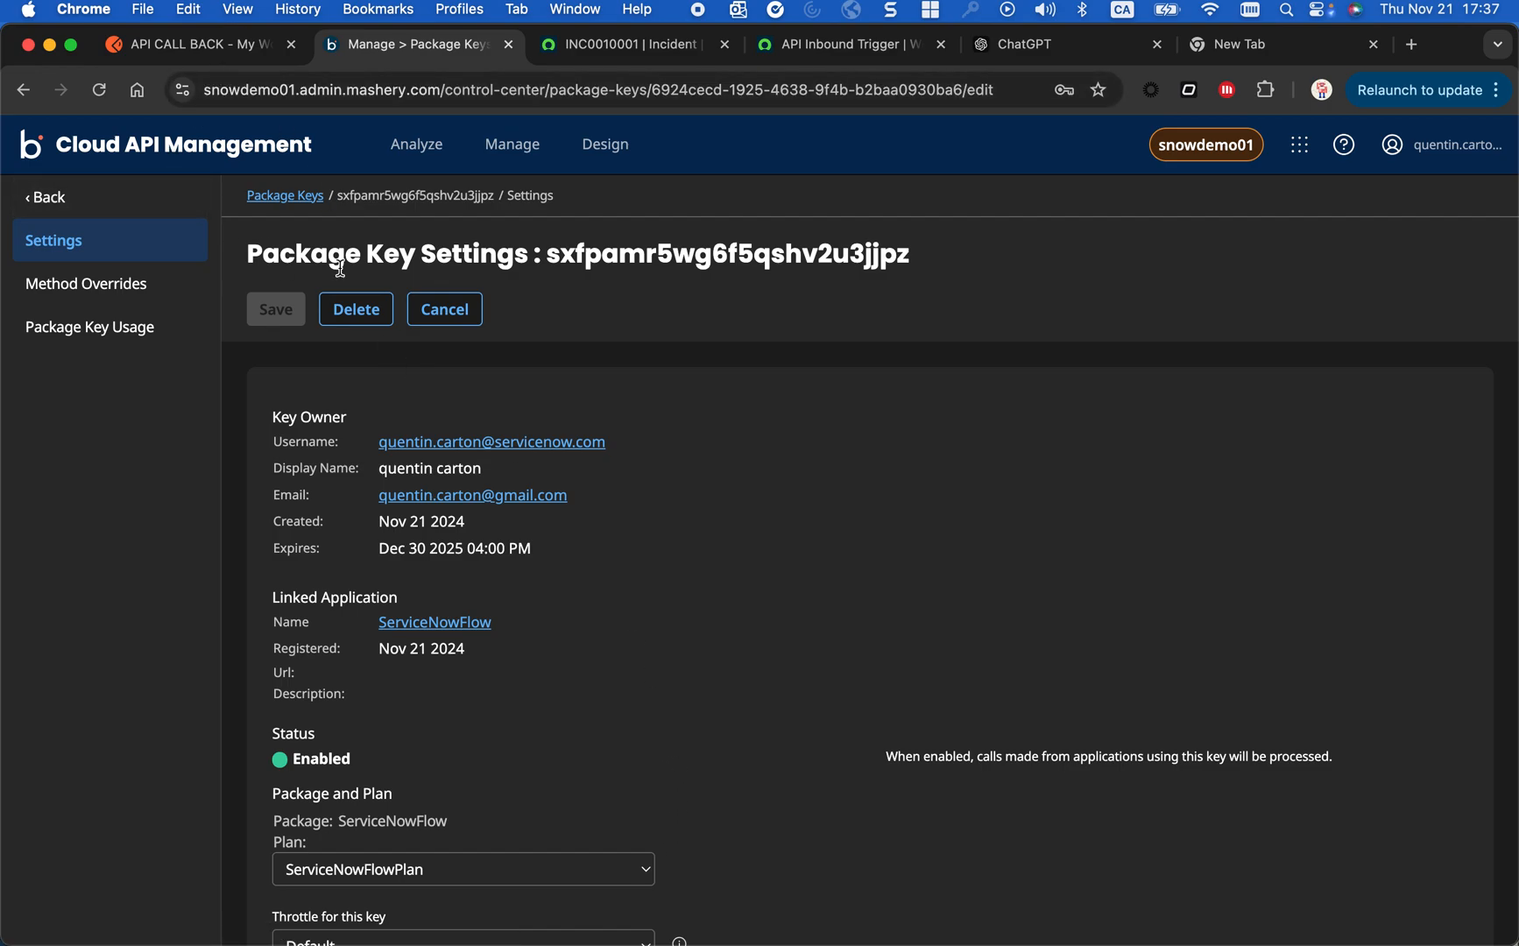
- Switch to Postman, open the Boomi API CALL BACK request in Flow apitrigger, and copy the API key value from its authorization settings
click(240, 49)
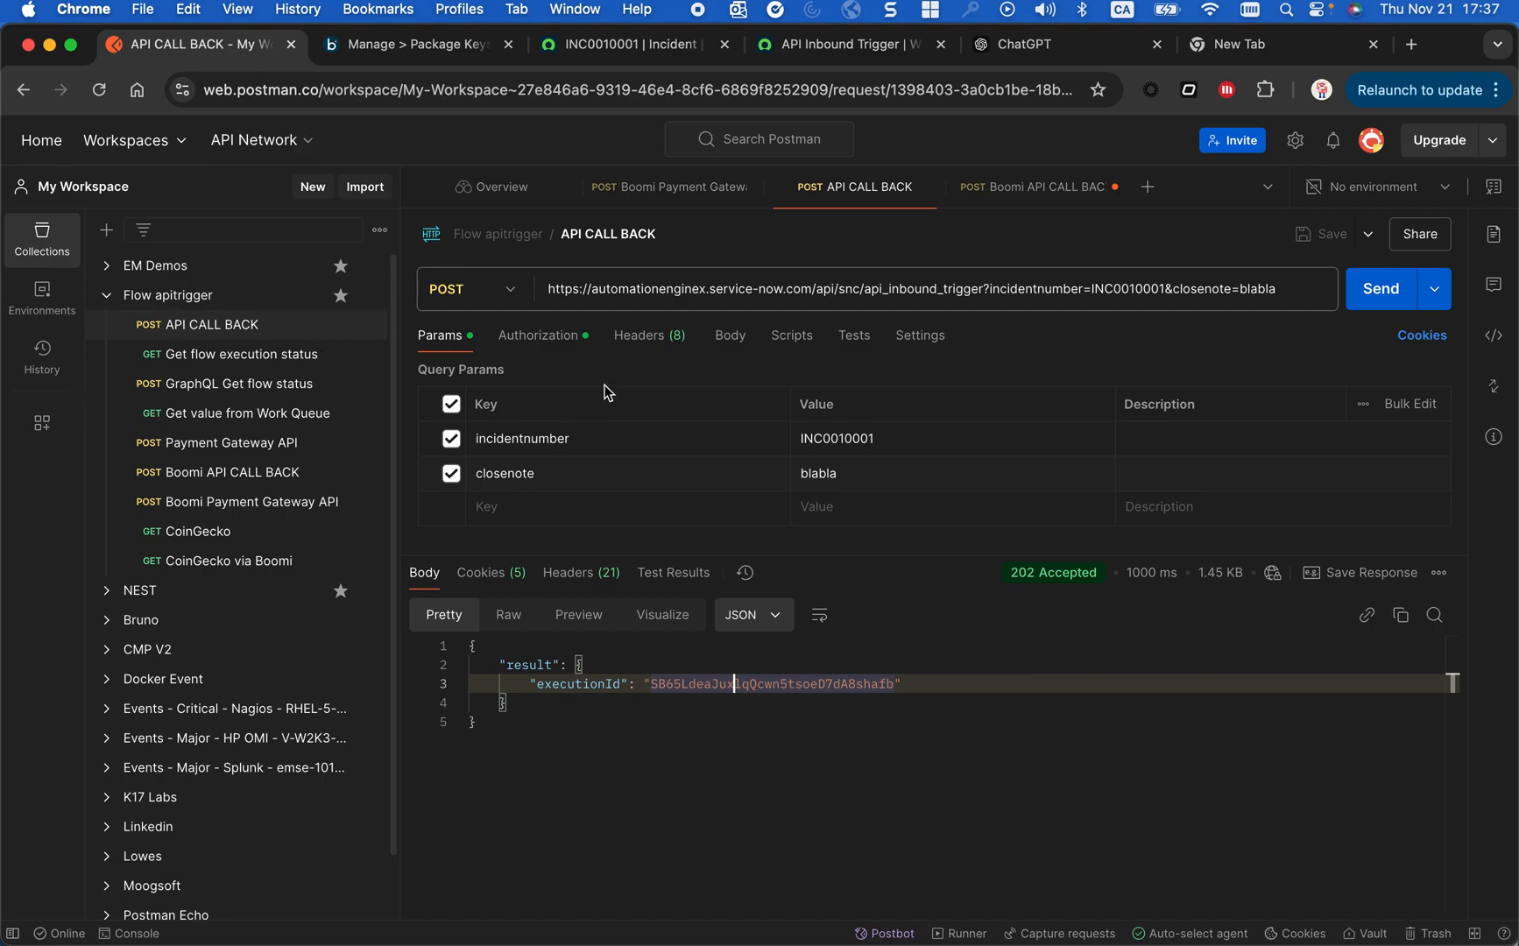
click(217, 506)
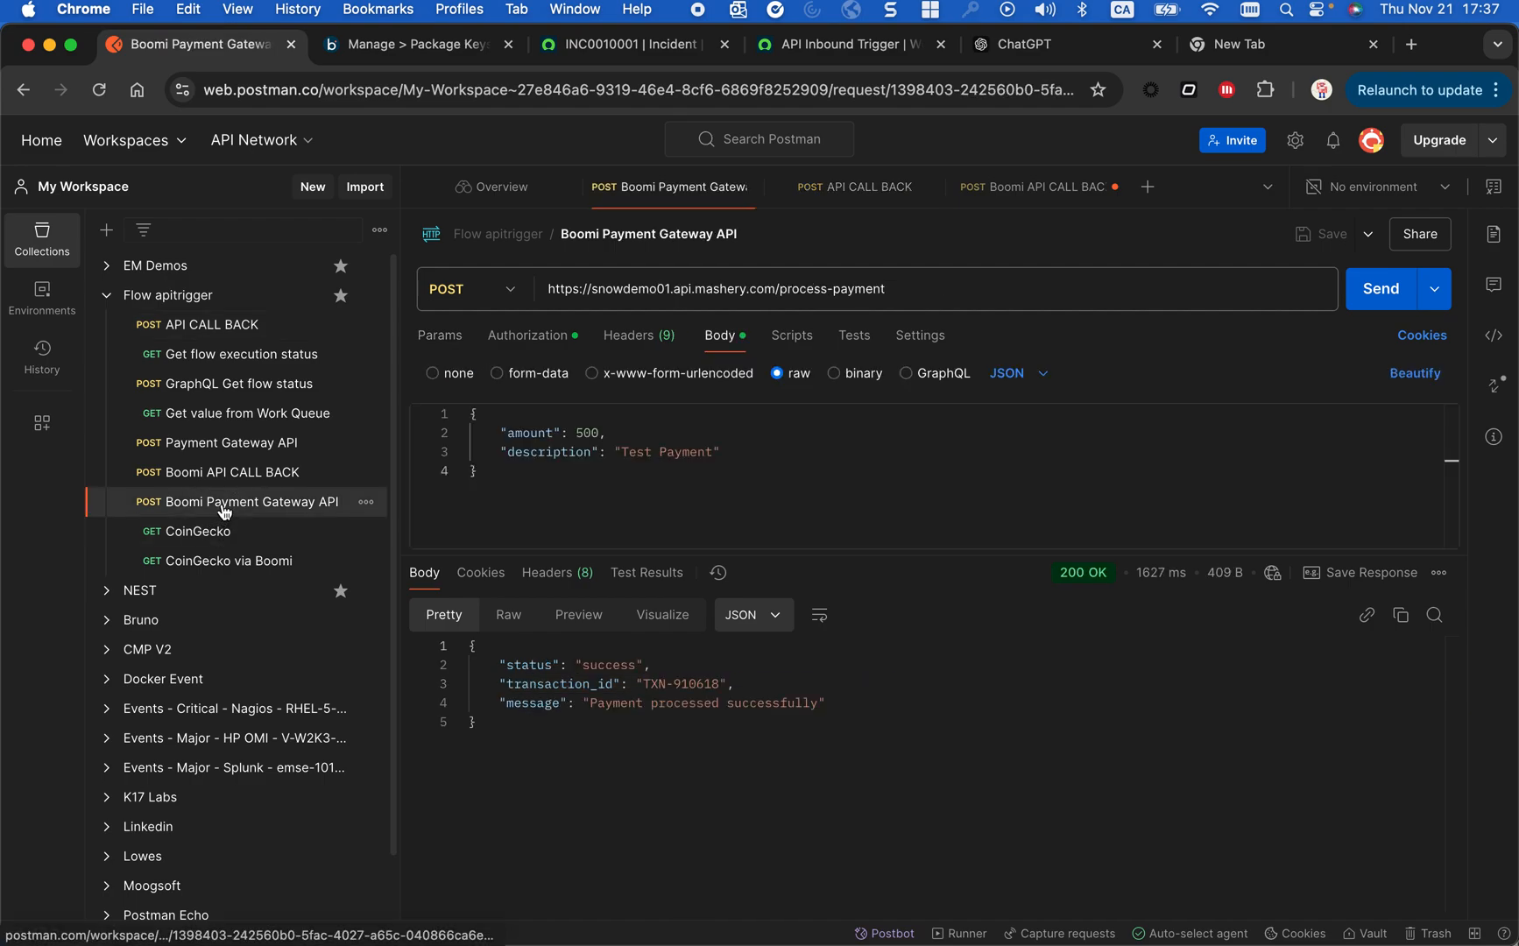
click(218, 483)
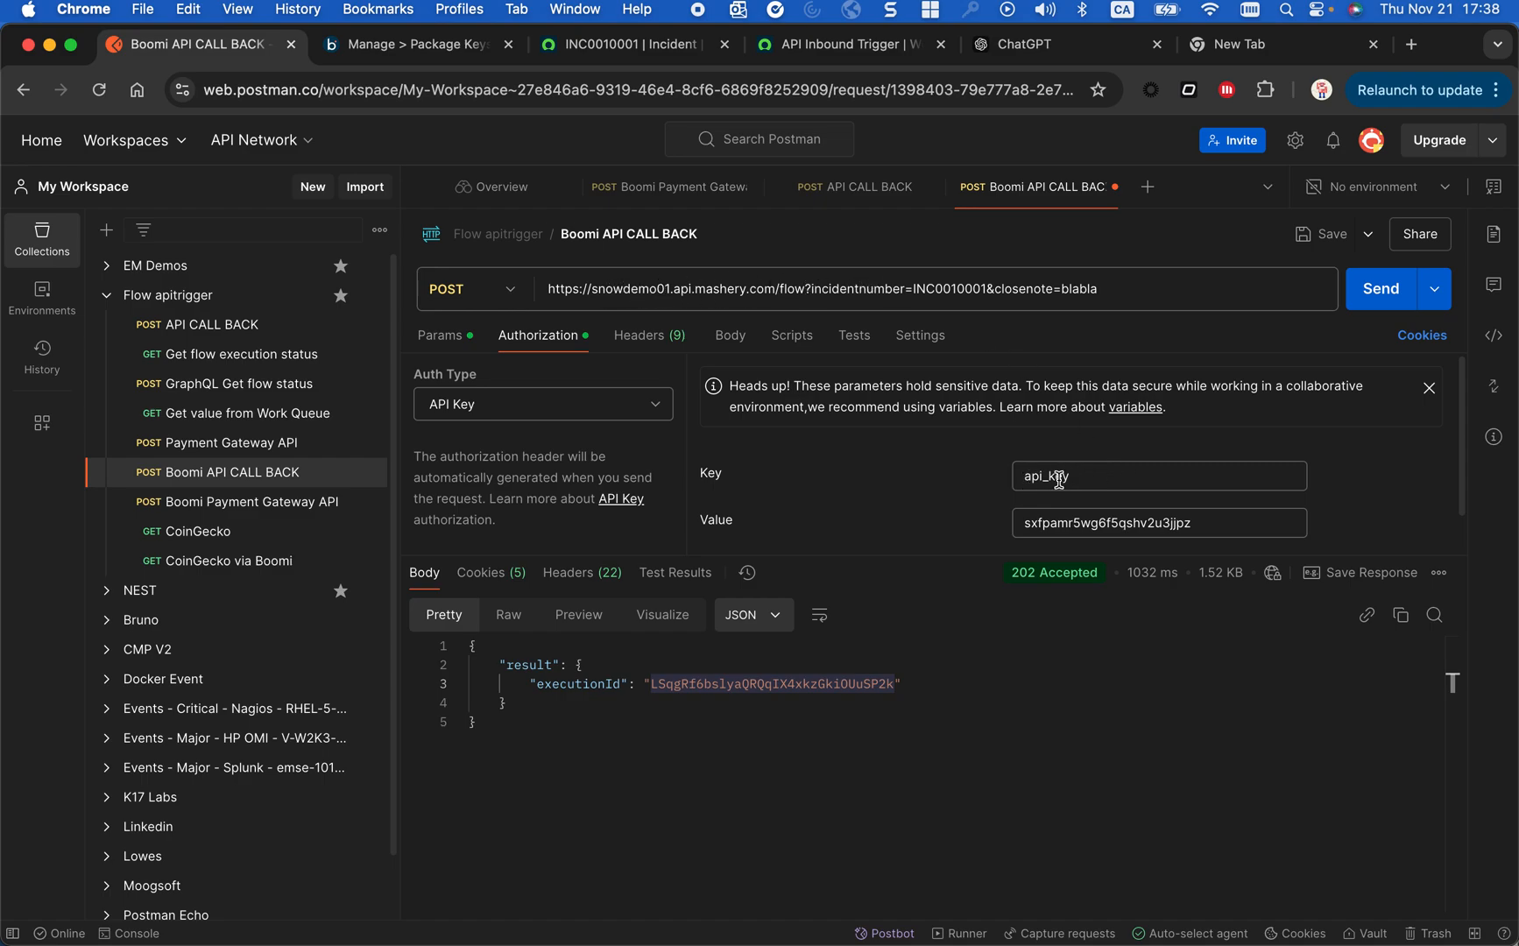
drag(1023, 523, 1211, 520)
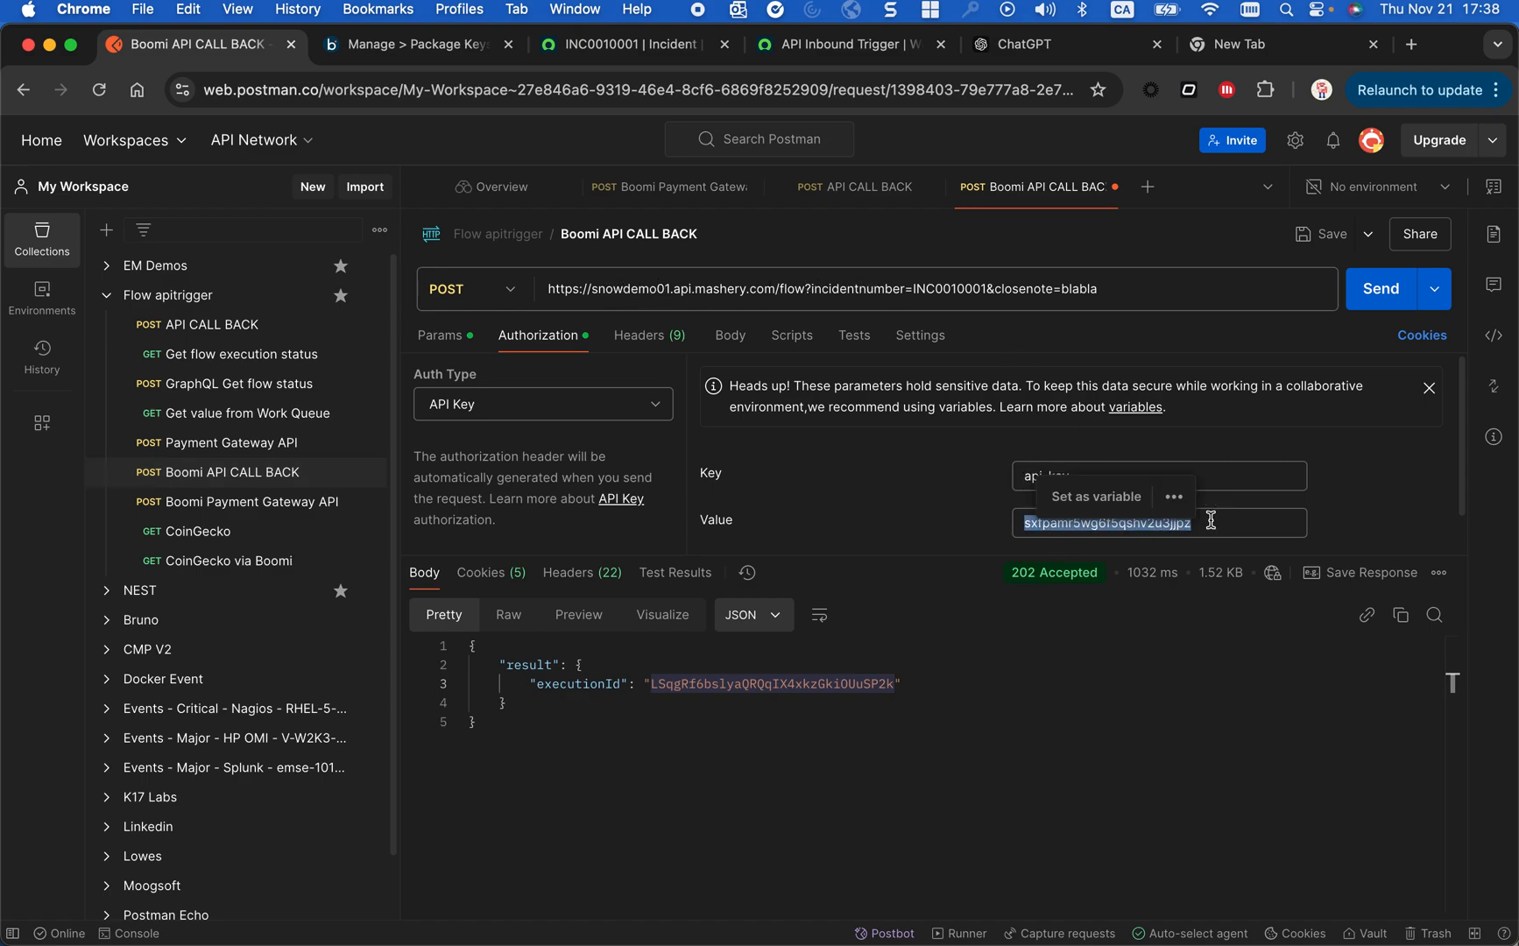
key(super+c)
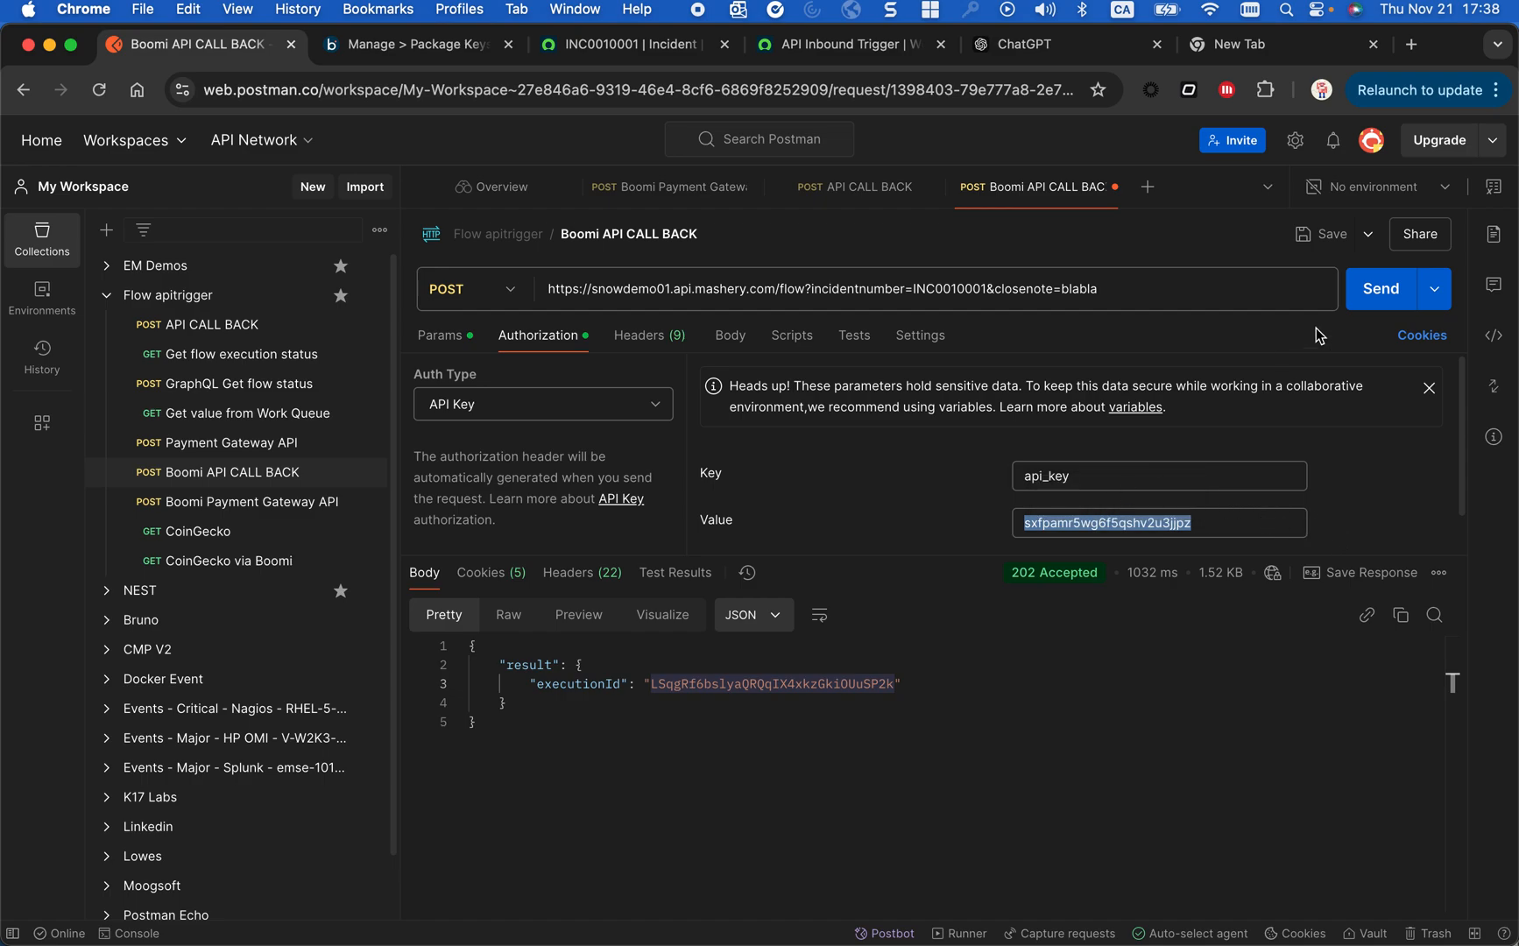
- Send the Boomi API CALL BACK request and select the execution ID in the response
click(1351, 298)
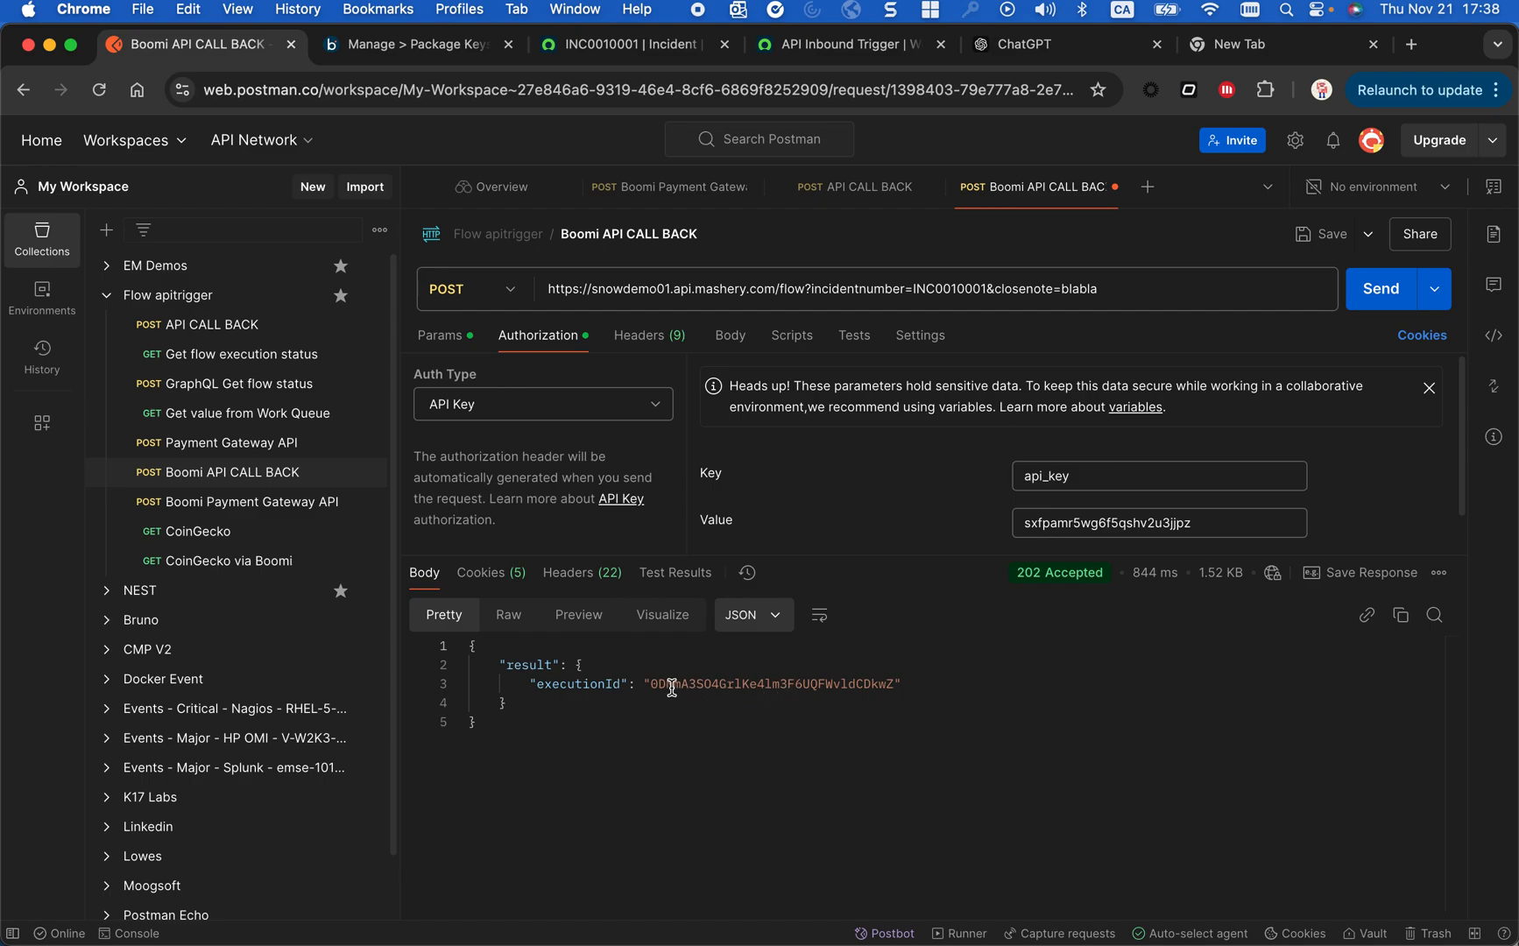
drag(655, 684, 888, 685)
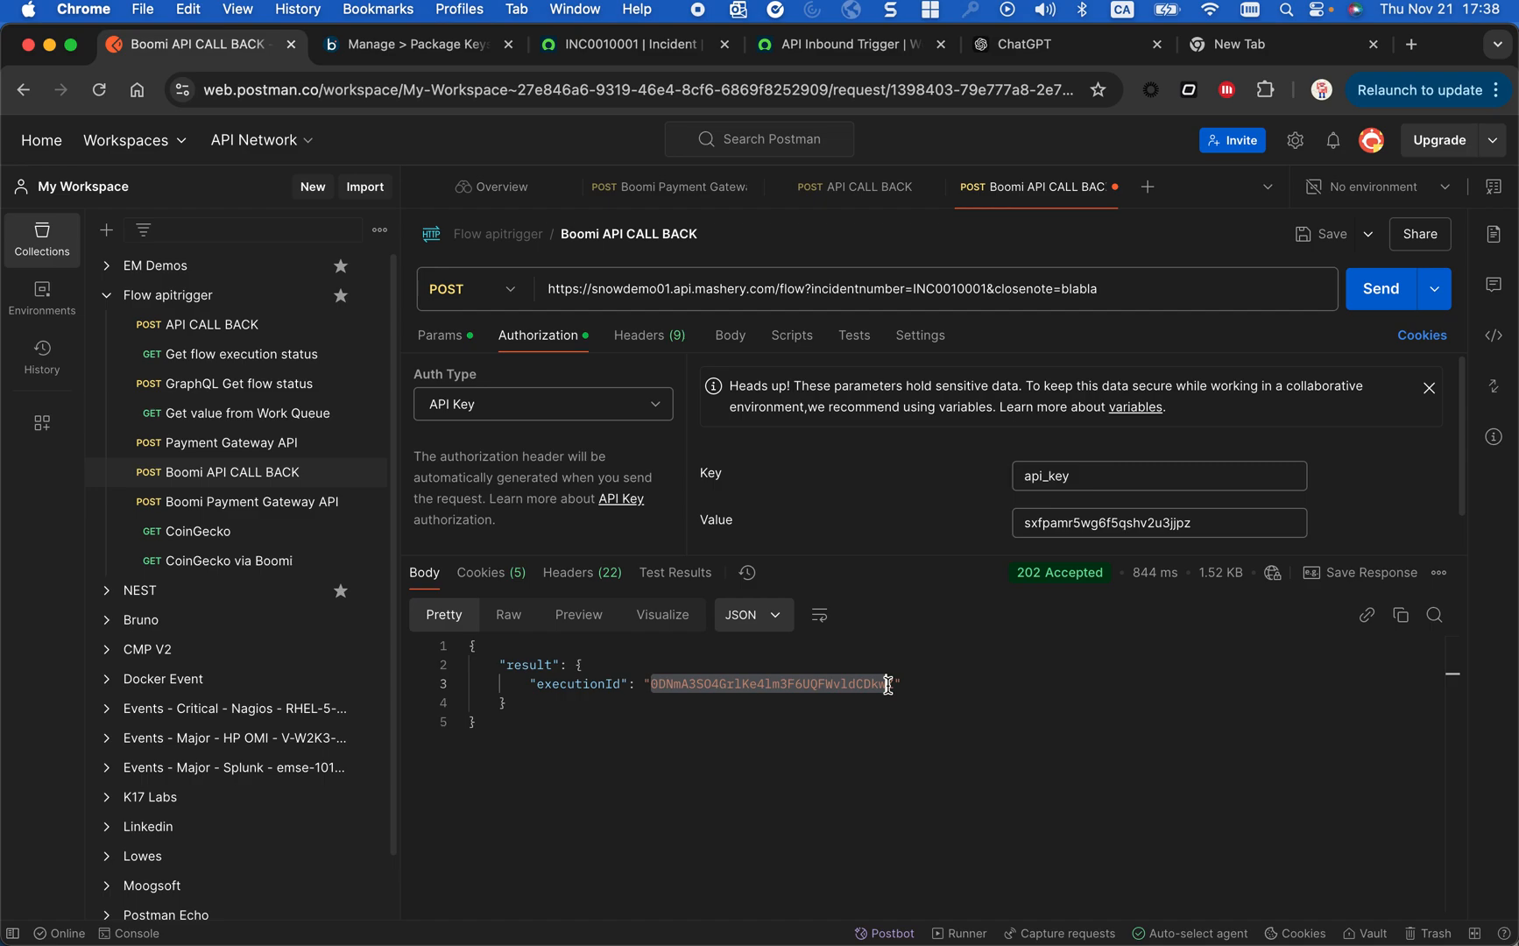
- Switch to Workflow Studio, refresh the flow executions list in Operations, and check the creation time of the newest API Inbound Trigger execution
click(831, 46)
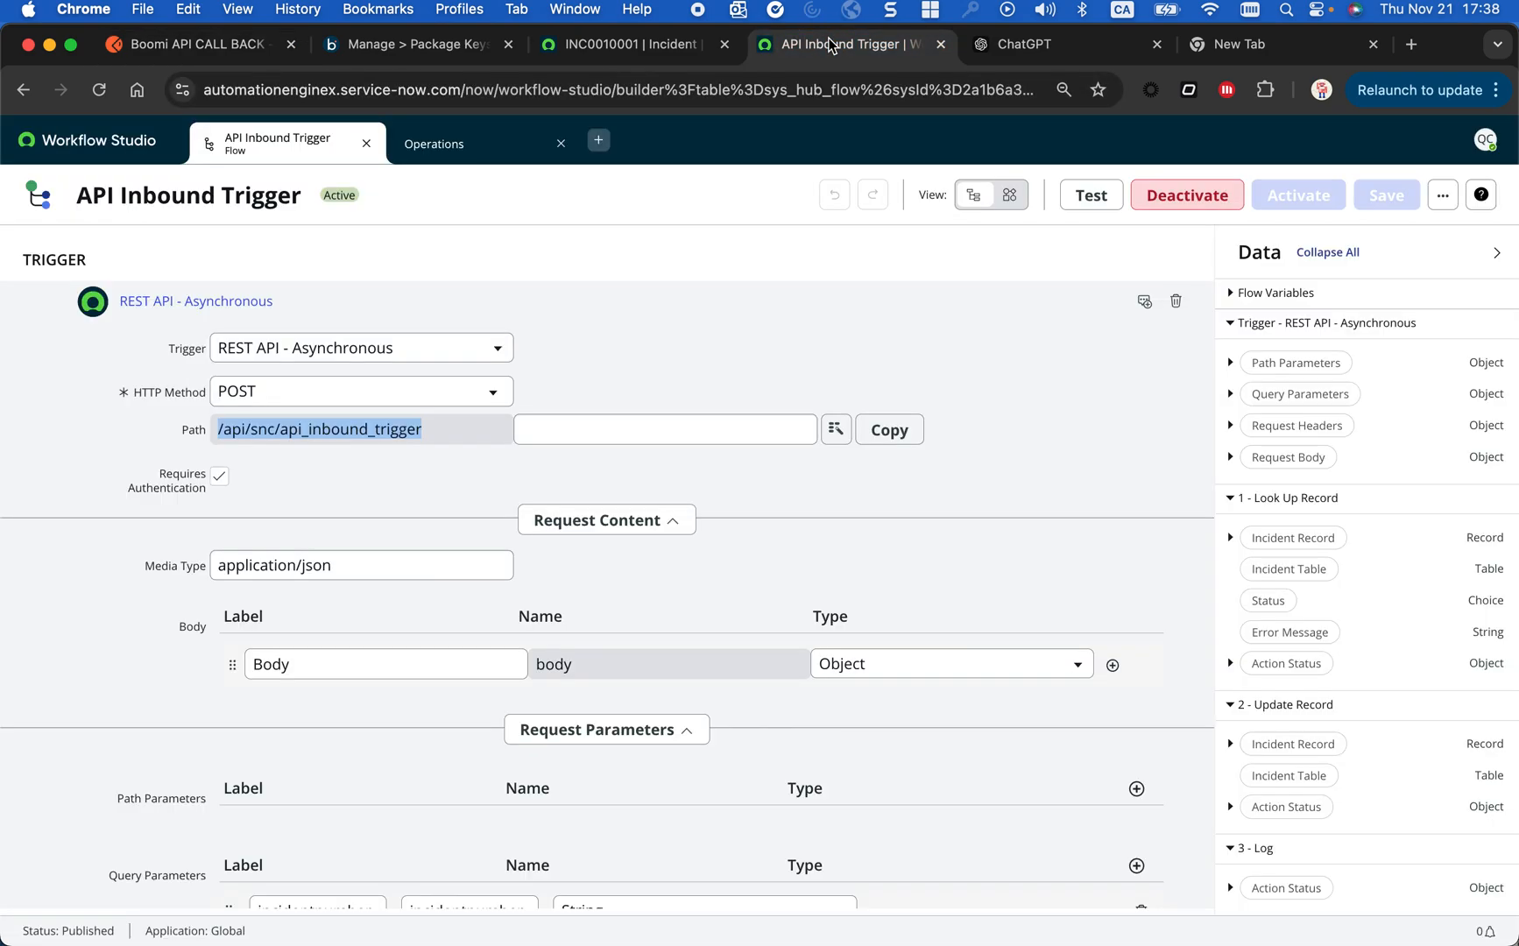
click(486, 143)
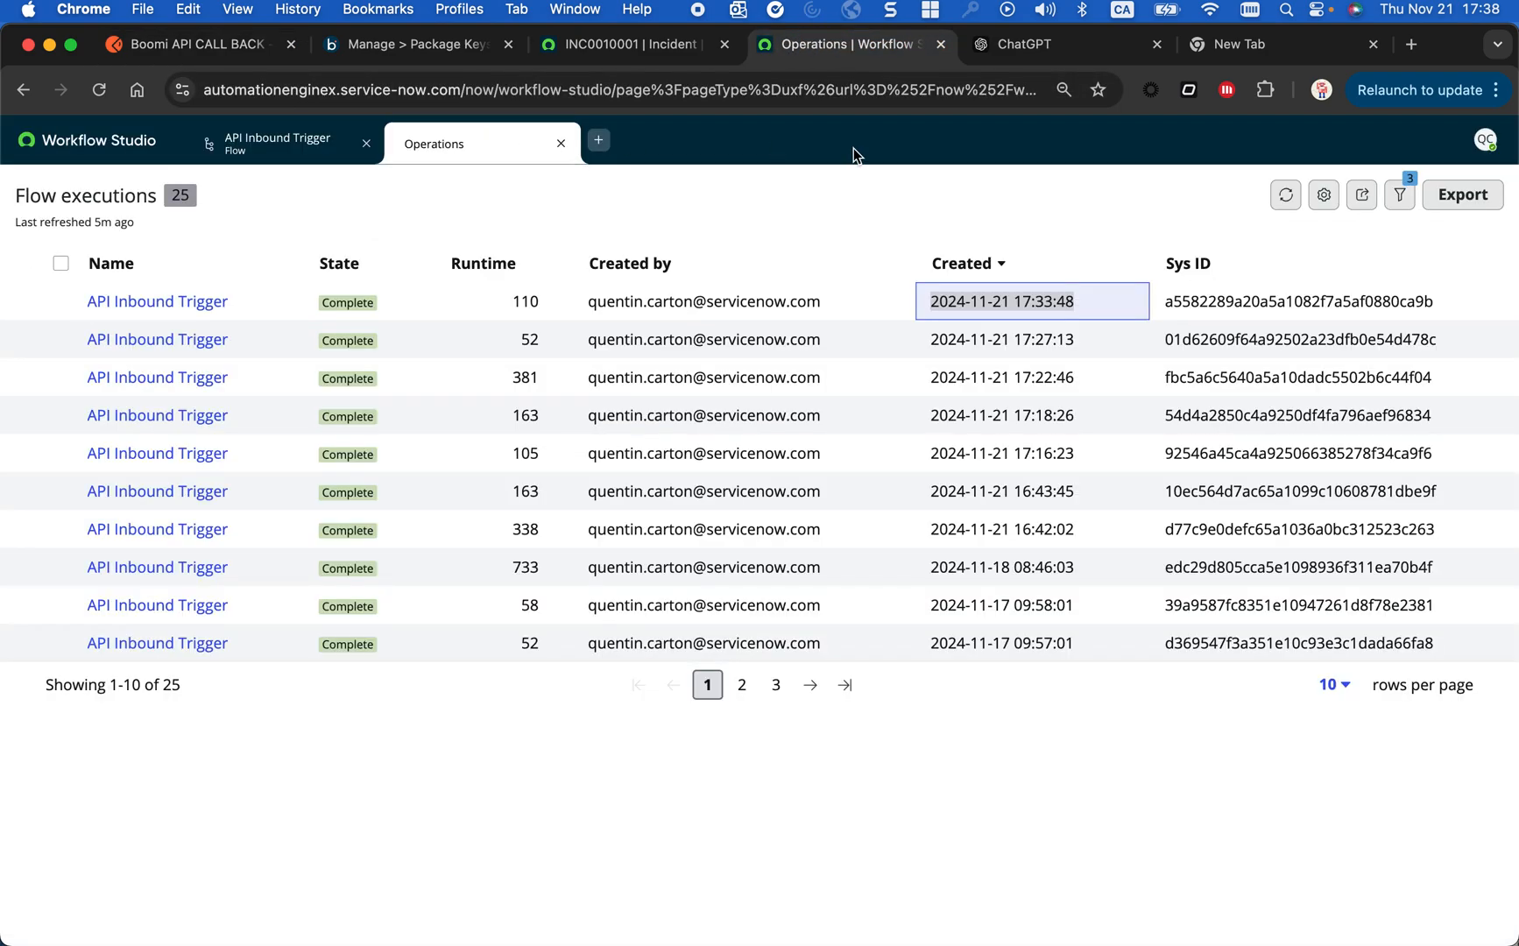
click(1286, 200)
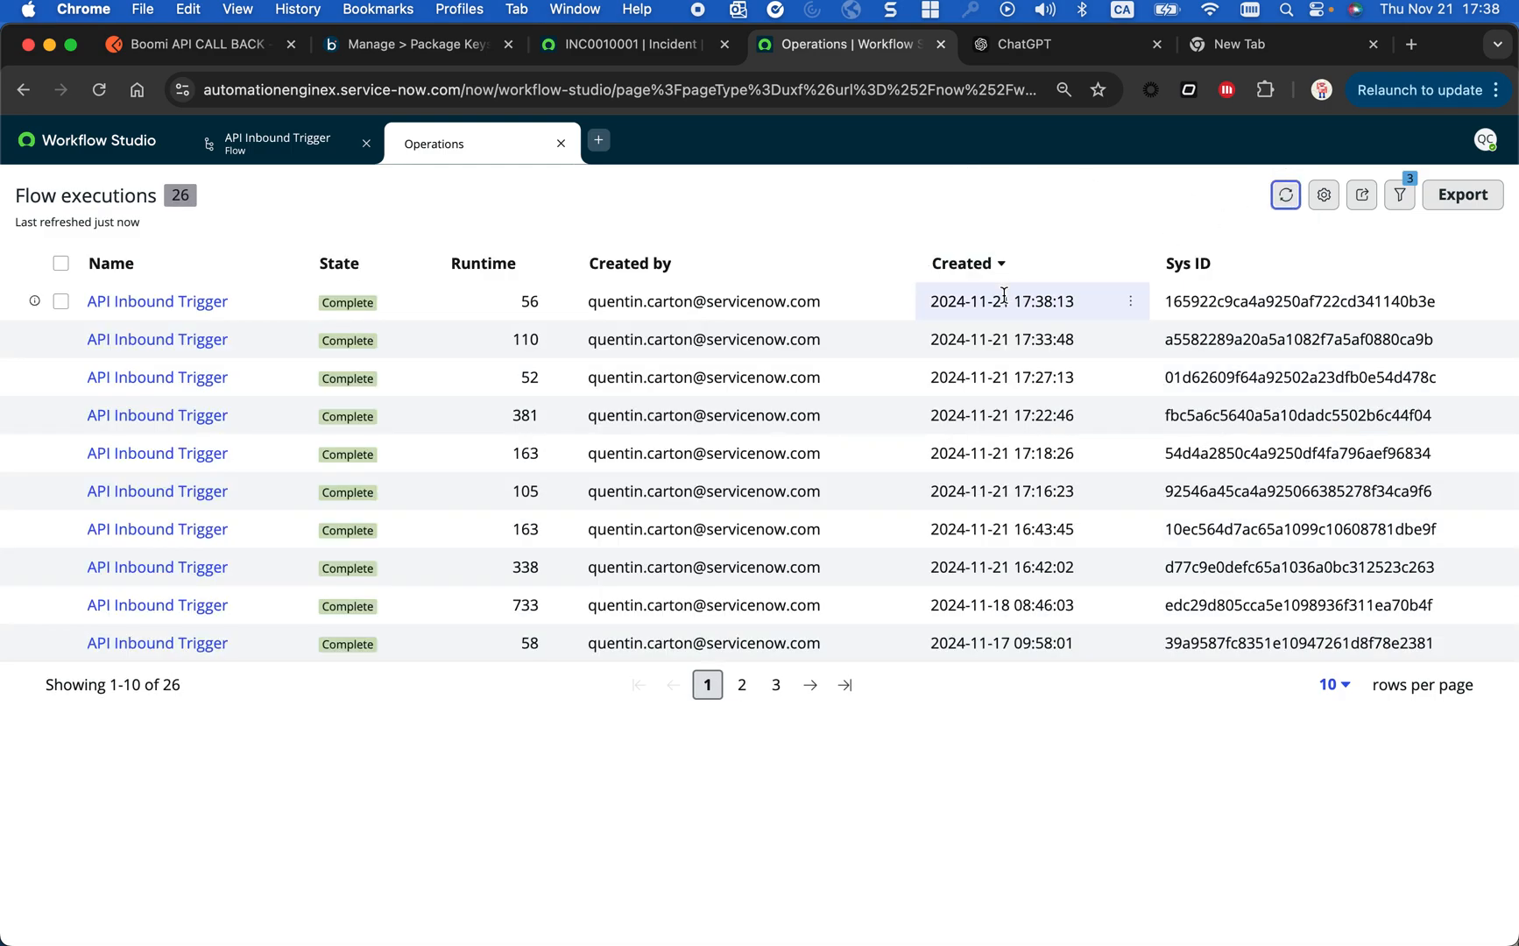
drag(1004, 296, 1042, 295)
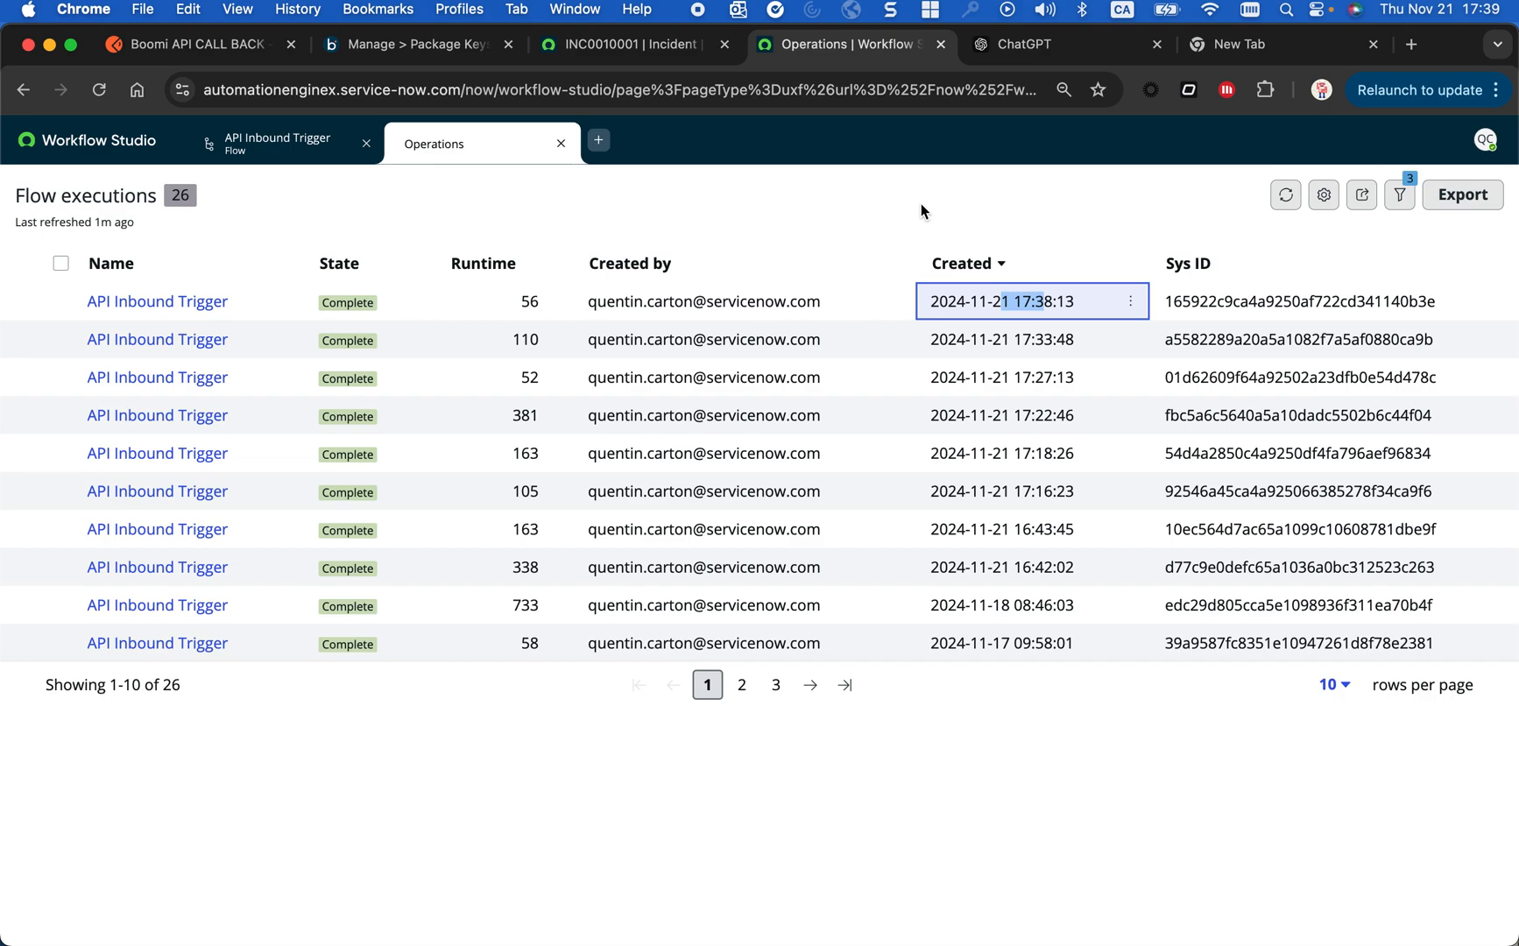
click(865, 251)
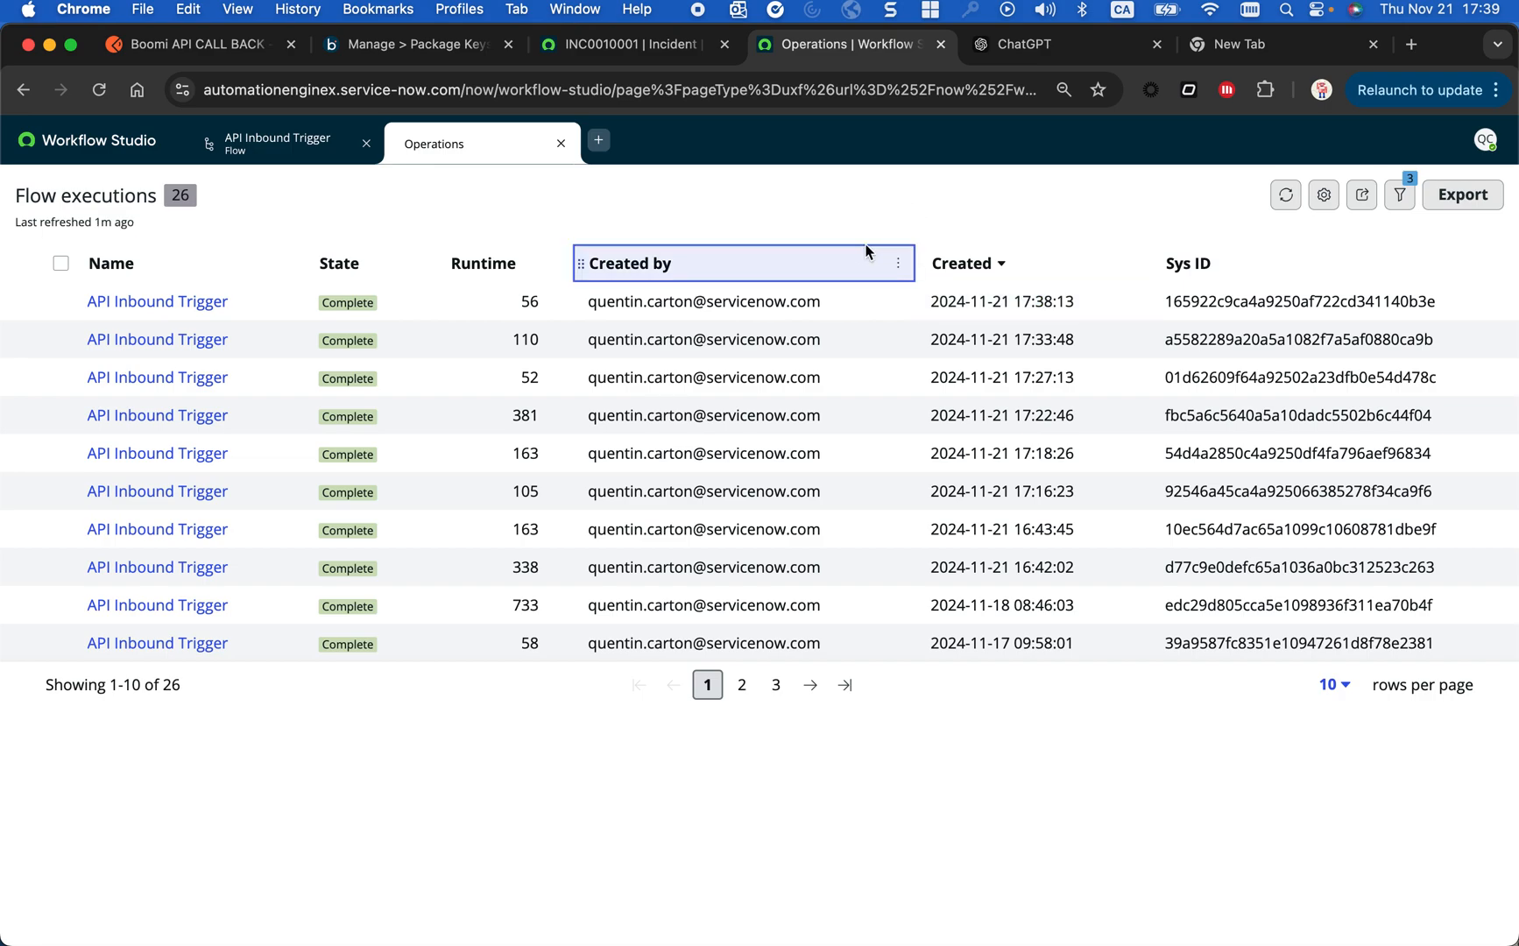